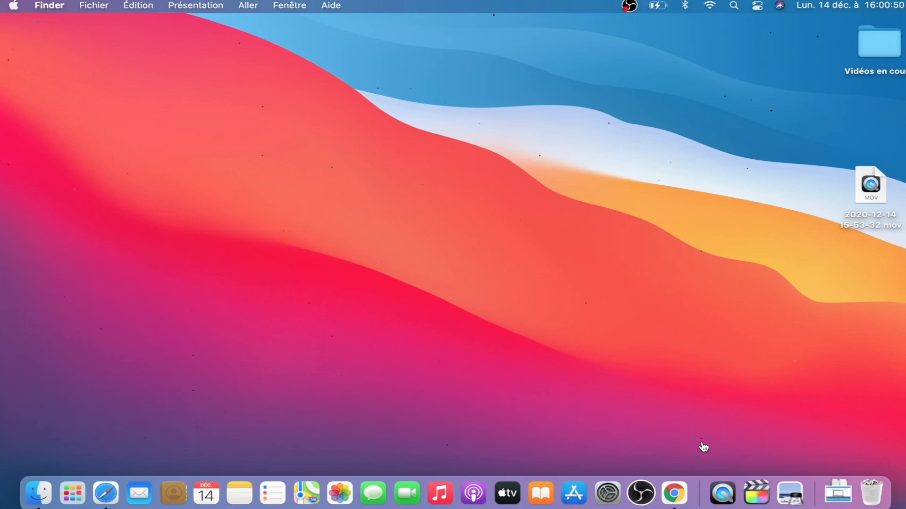
# Step: Switch to Chrome, search the web for "drag n survey" in a new tab and open the Drag'n Survey website
pyautogui.click(675, 493)
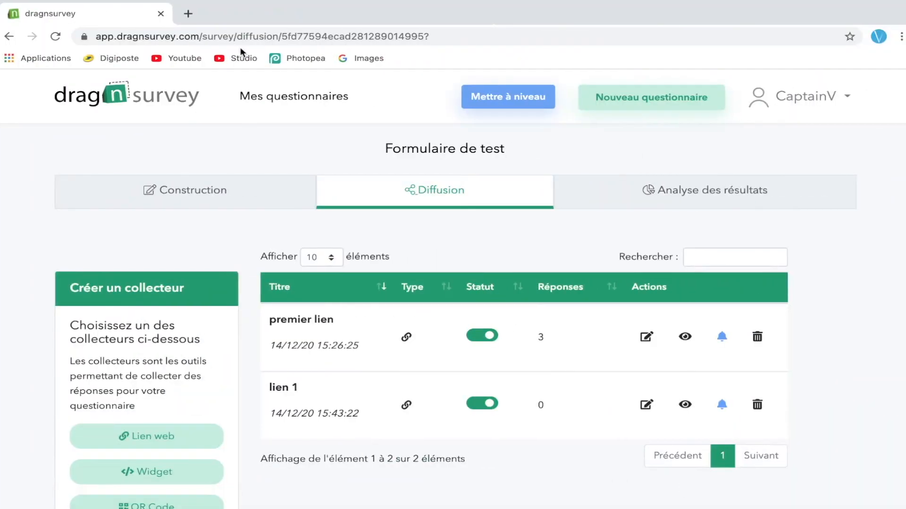
pyautogui.click(189, 14)
pyautogui.write('dr')
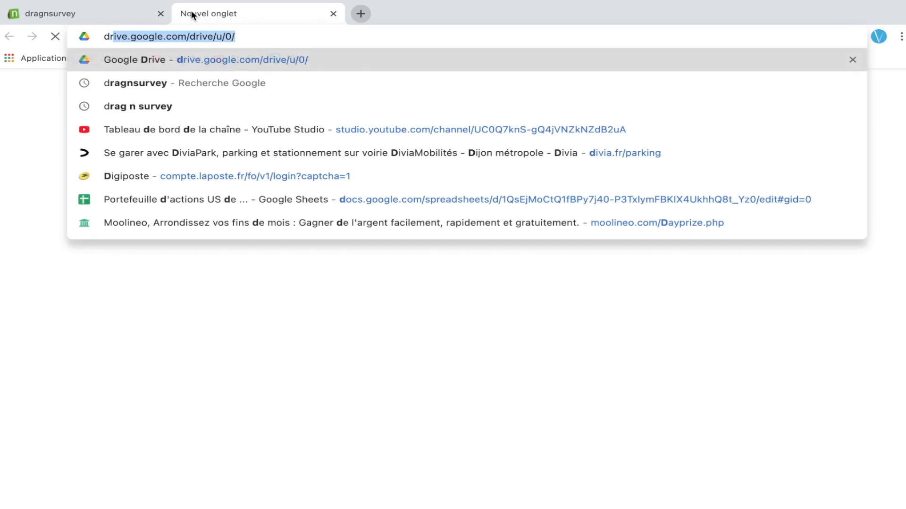
pyautogui.write('ag n survey')
pyautogui.press('Return')
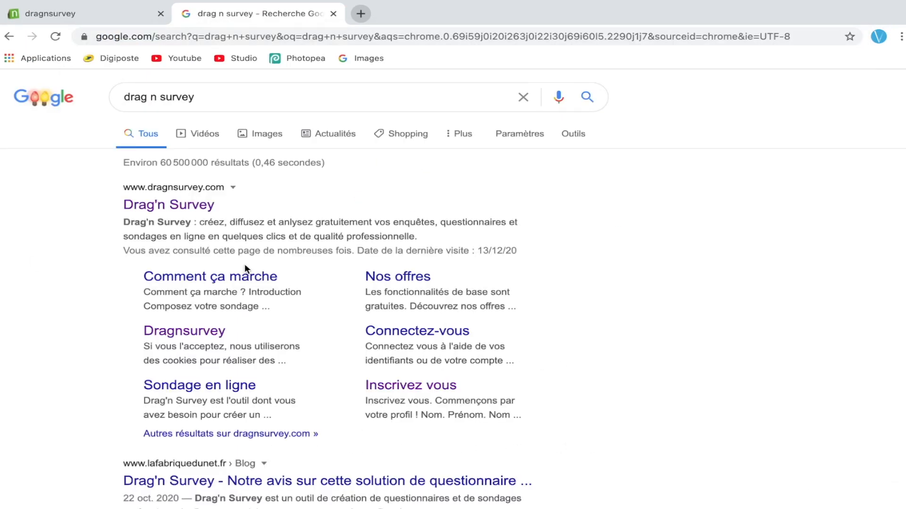
pyautogui.click(140, 207)
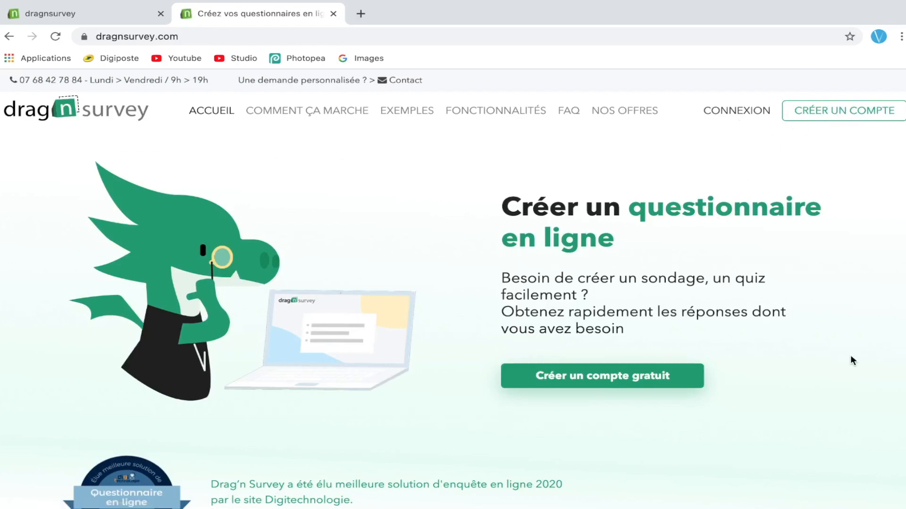
# Step: Go to the account's questionnaire list and look over the creation dates, response numbers and available actions
pyautogui.click(747, 114)
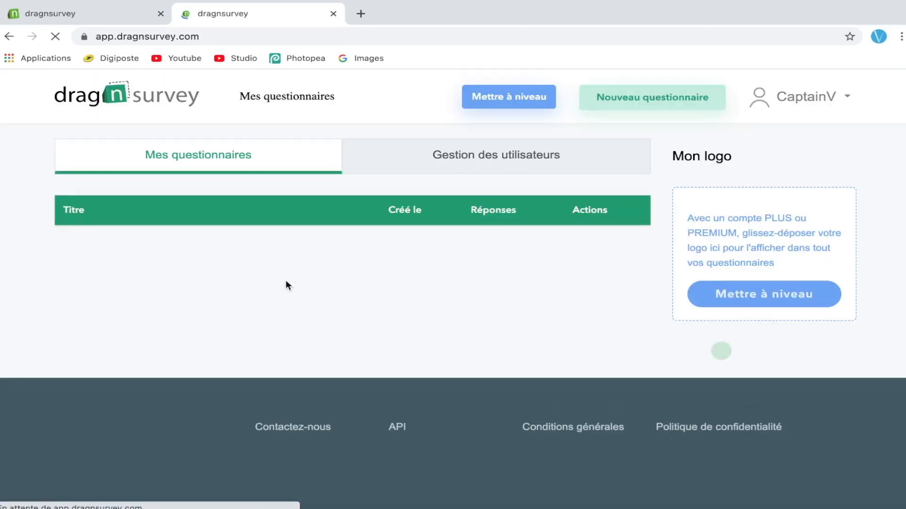
pyautogui.scroll(-2, 222, 372)
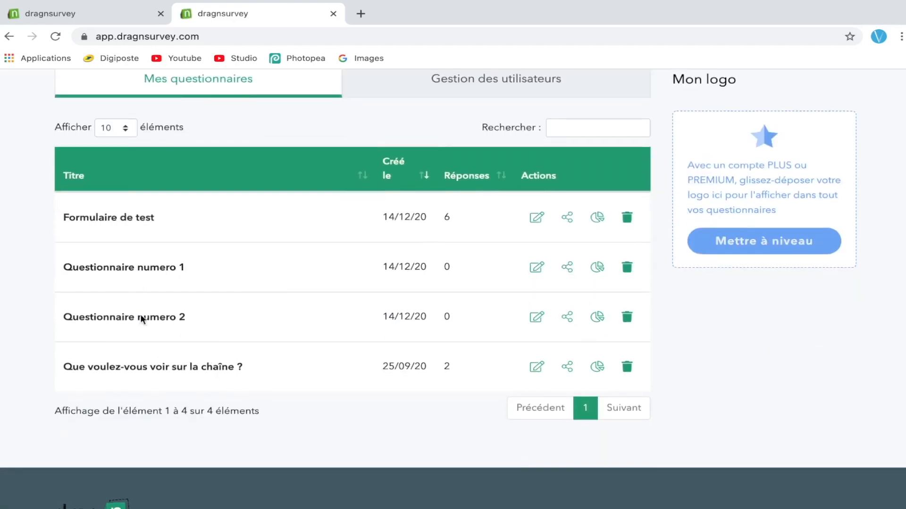
pyautogui.moveTo(390, 233); pyautogui.dragTo(441, 212)
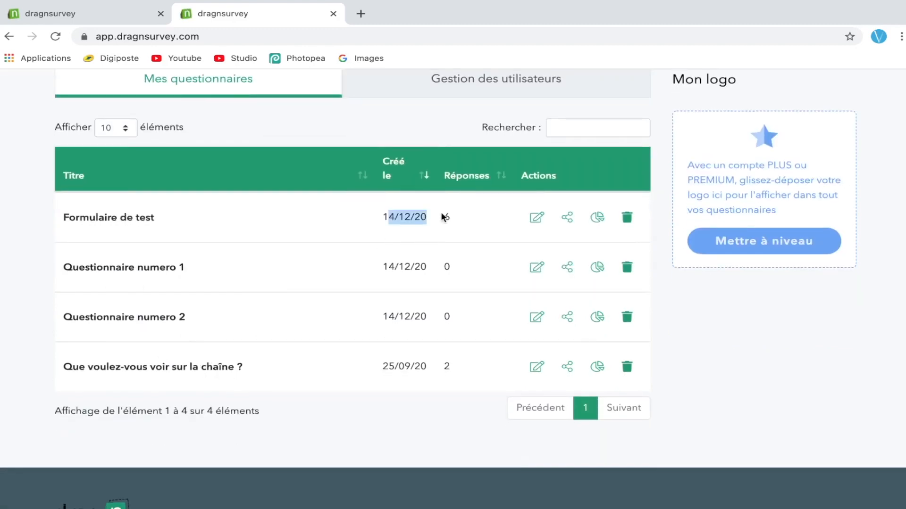
pyautogui.click(442, 217)
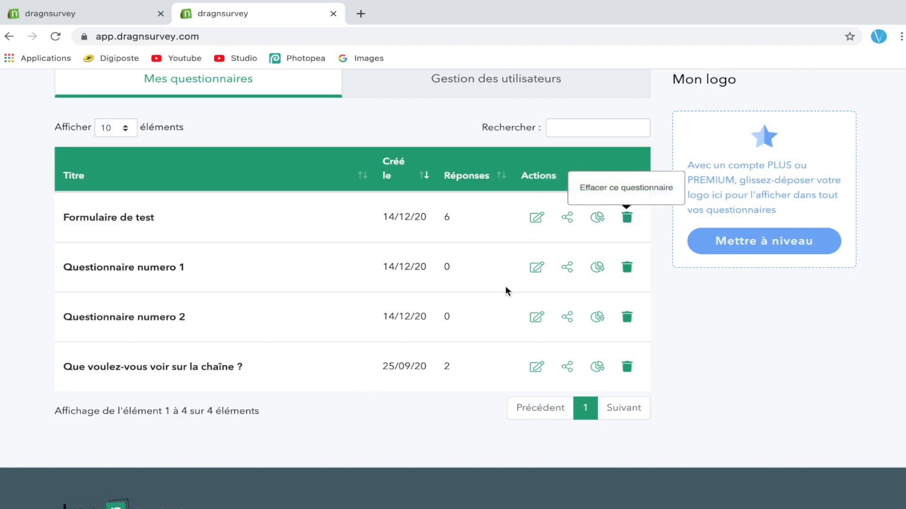
pyautogui.scroll(2, 506, 288)
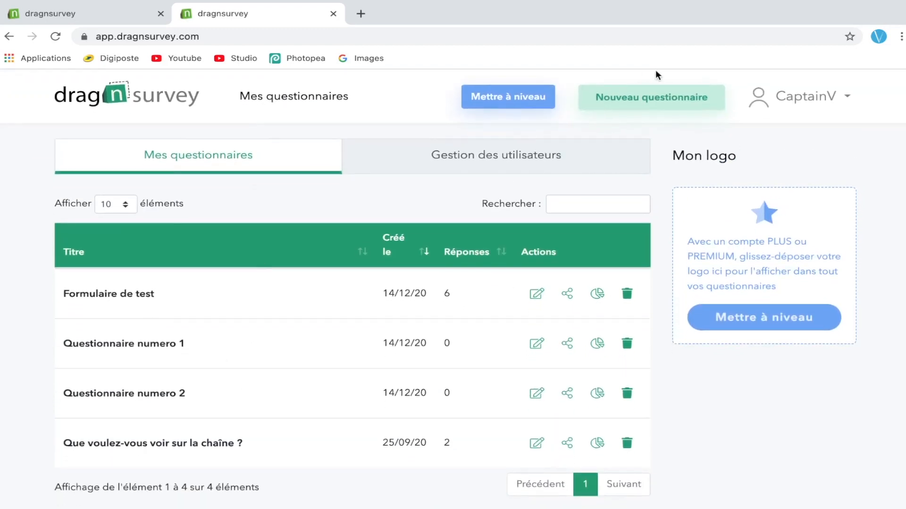
# Step: Start a new questionnaire and choose to build it from a Drag'n Survey template
pyautogui.click(660, 104)
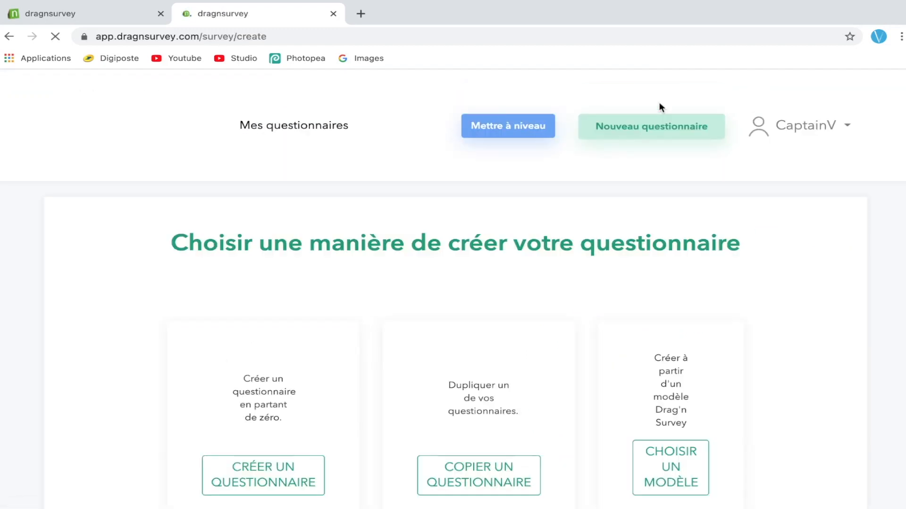
pyautogui.scroll(-3, 441, 283)
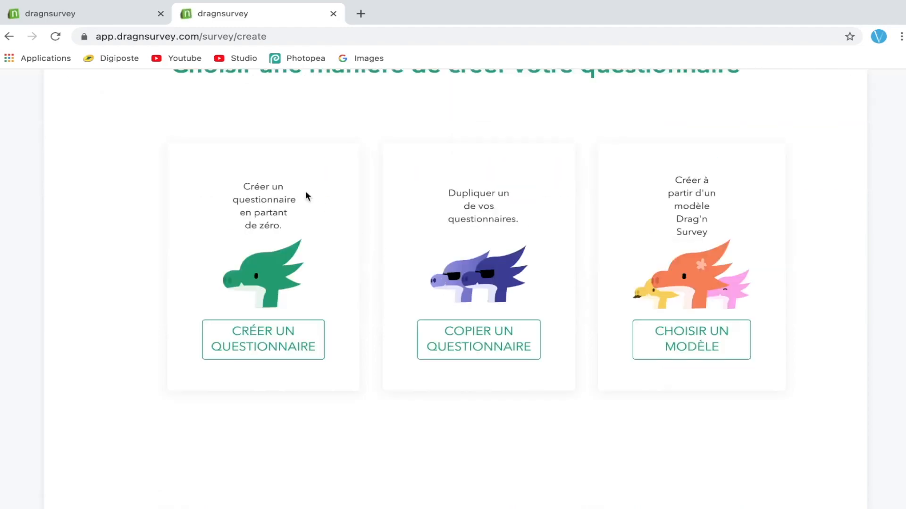
pyautogui.moveTo(229, 200); pyautogui.dragTo(292, 232)
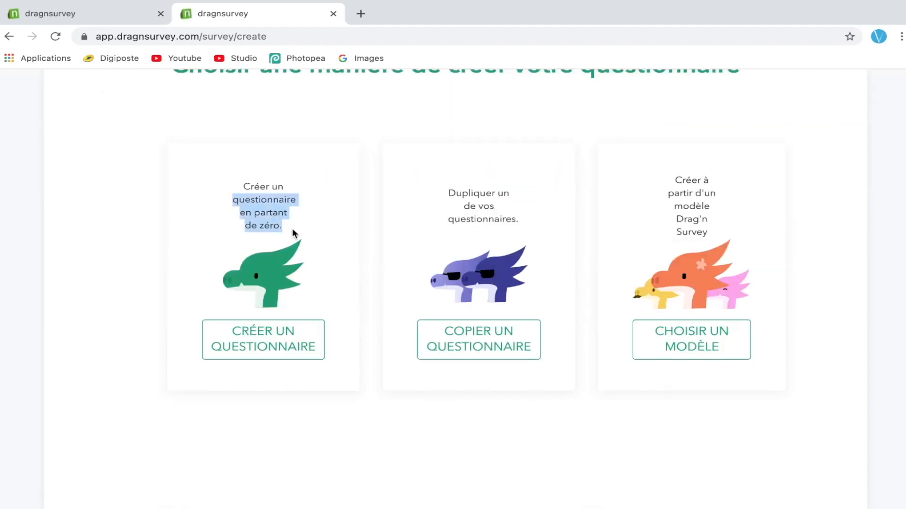
pyautogui.click(292, 233)
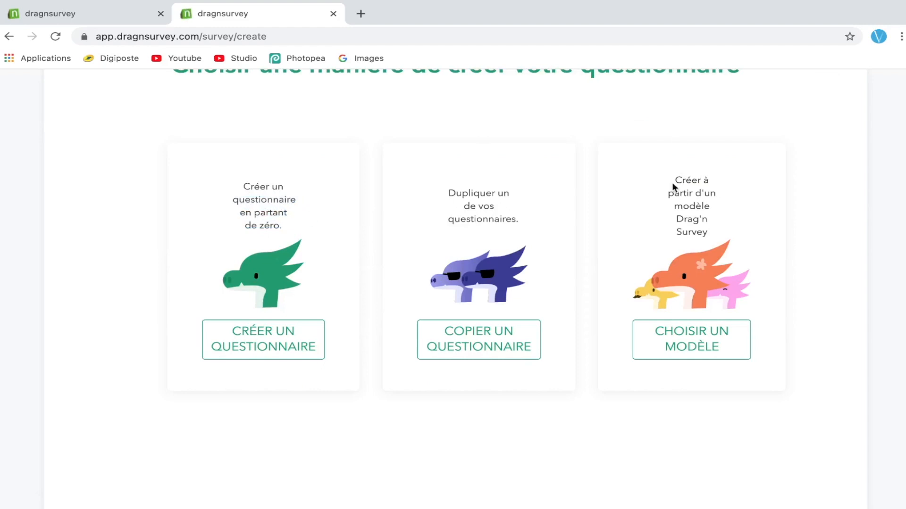
pyautogui.moveTo(673, 187); pyautogui.dragTo(703, 217)
pyautogui.click(708, 228)
pyautogui.click(706, 355)
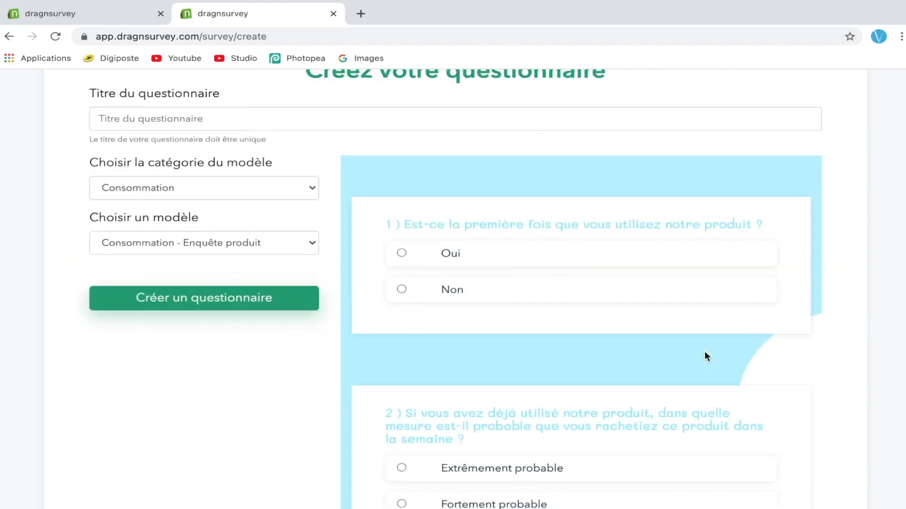
# Step: Title the new questionnaire "Questionnaire numero 3"
pyautogui.click(177, 186)
pyautogui.click(176, 186)
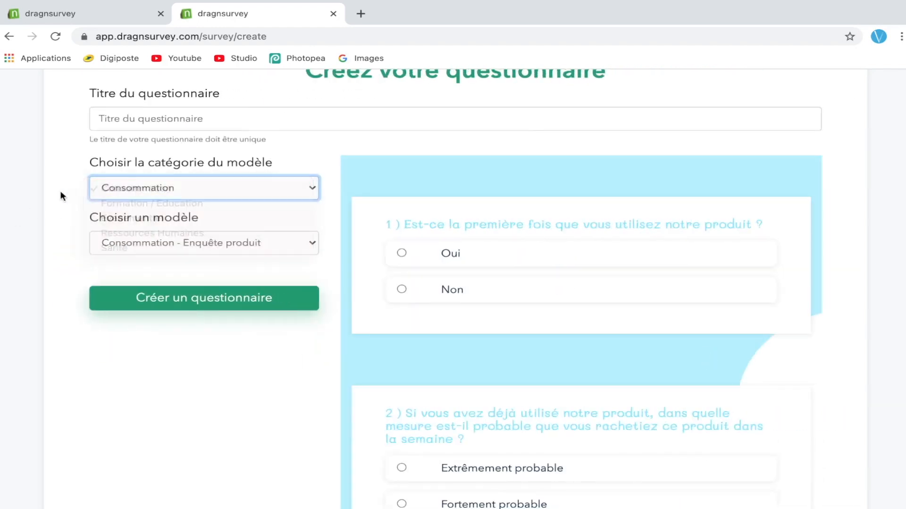
pyautogui.click(165, 118)
pyautogui.write('Que')
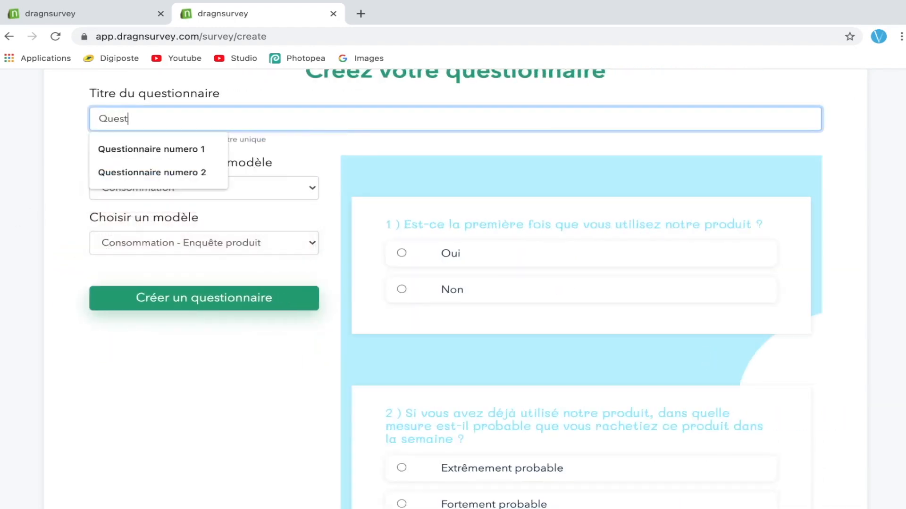
pyautogui.write('st')
pyautogui.click(160, 149)
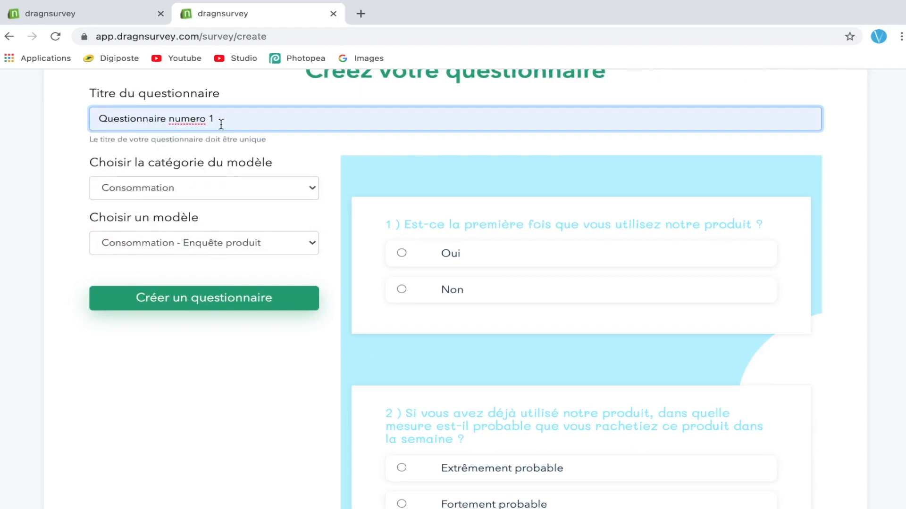
pyautogui.press('BackSpace')
pyautogui.write('3')
# Step: Create the questionnaire with the category Consommation and the template "Consommation - Enquête produit"
pyautogui.click(203, 187)
pyautogui.click(203, 189)
pyautogui.click(192, 237)
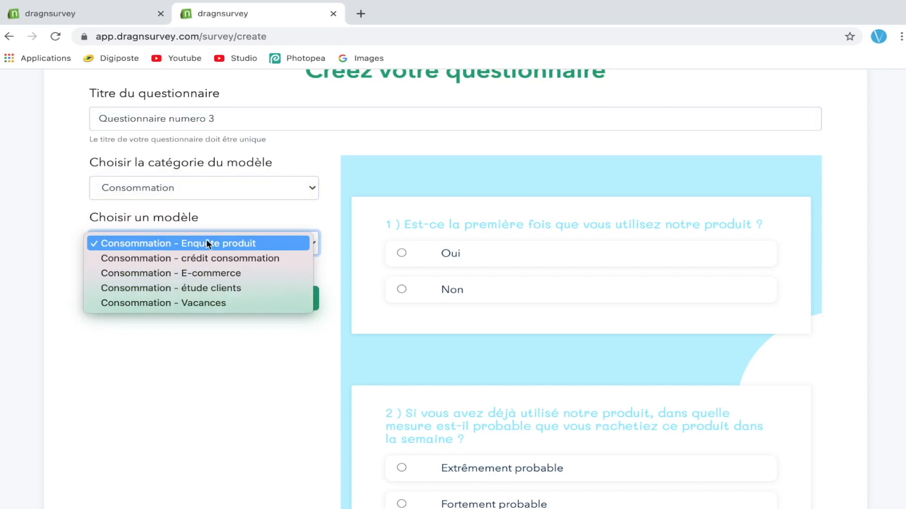
pyautogui.click(206, 243)
pyautogui.click(226, 301)
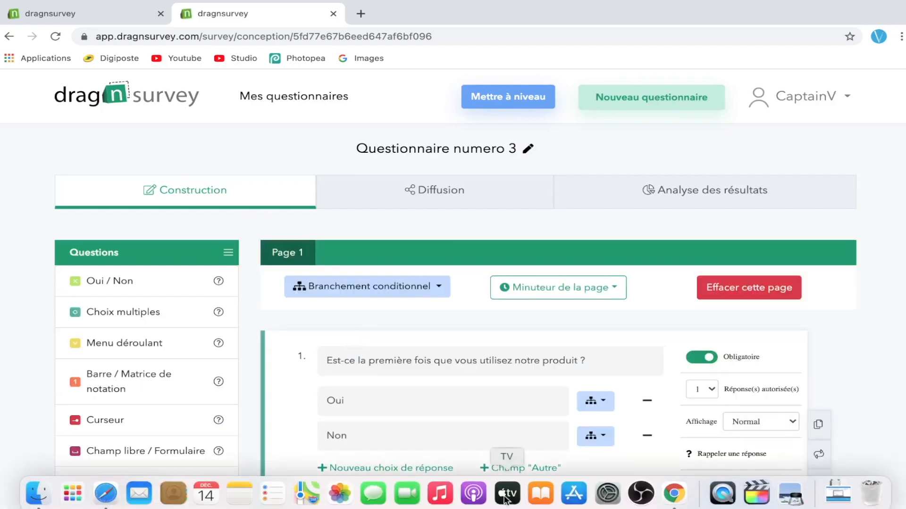
# Step: Delete question 2, about how likely the respondent is to buy the product again within the week
pyautogui.scroll(-9, 509, 353)
pyautogui.scroll(-2, 509, 354)
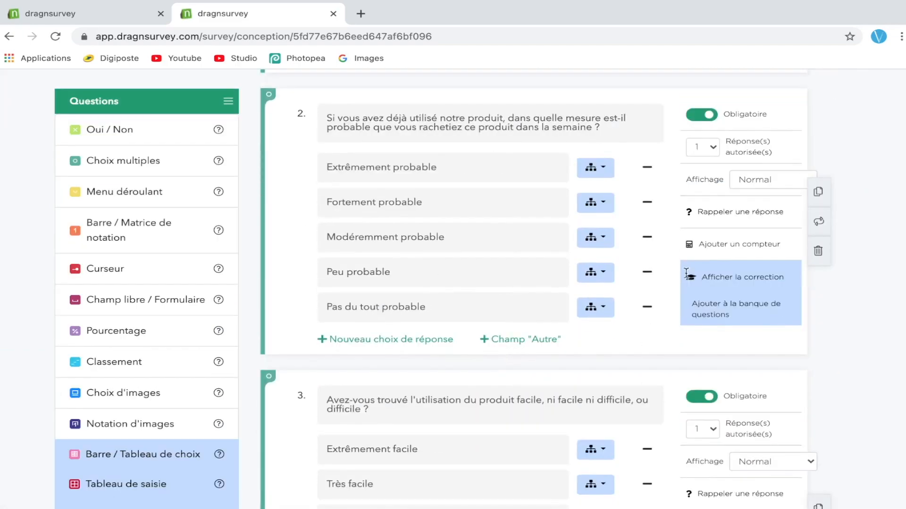
pyautogui.click(818, 252)
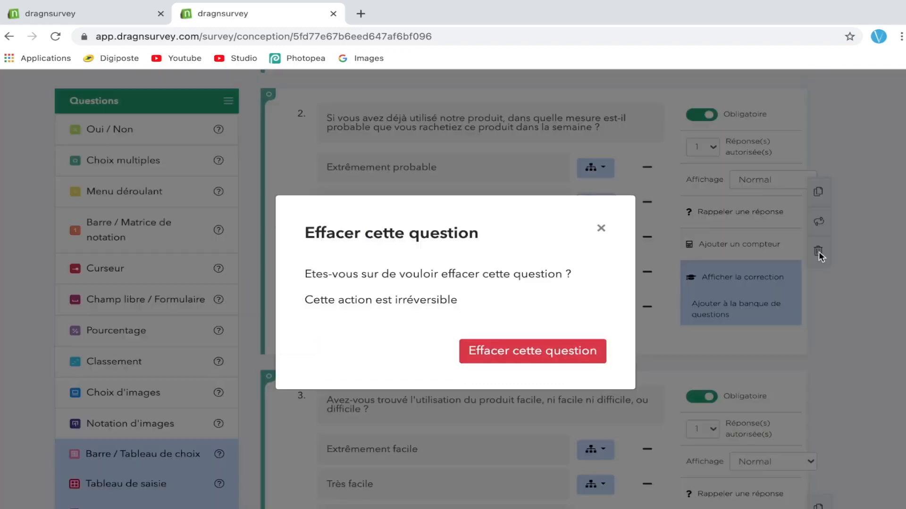
pyautogui.click(584, 353)
pyautogui.scroll(10, 574, 351)
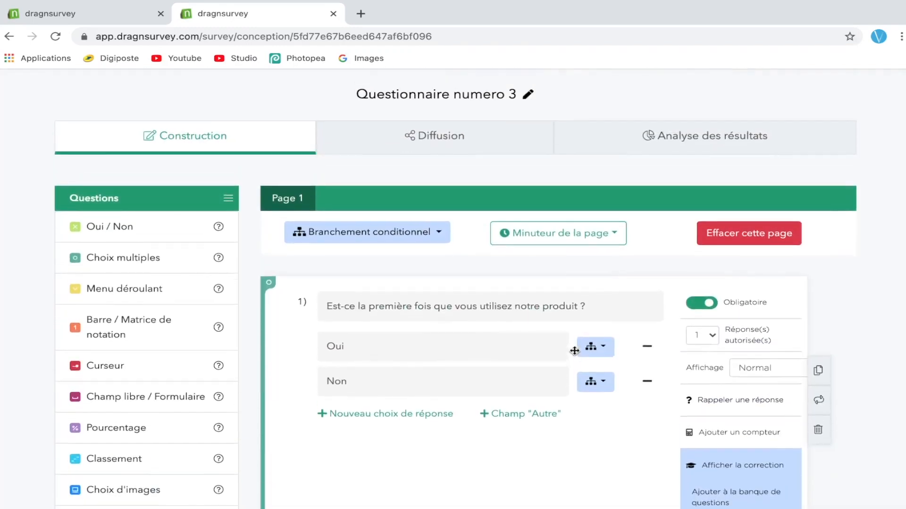
# Step: Insert a Oui / Non question after question 1 with the text "Repondez à ceci"
pyautogui.scroll(-6, 568, 356)
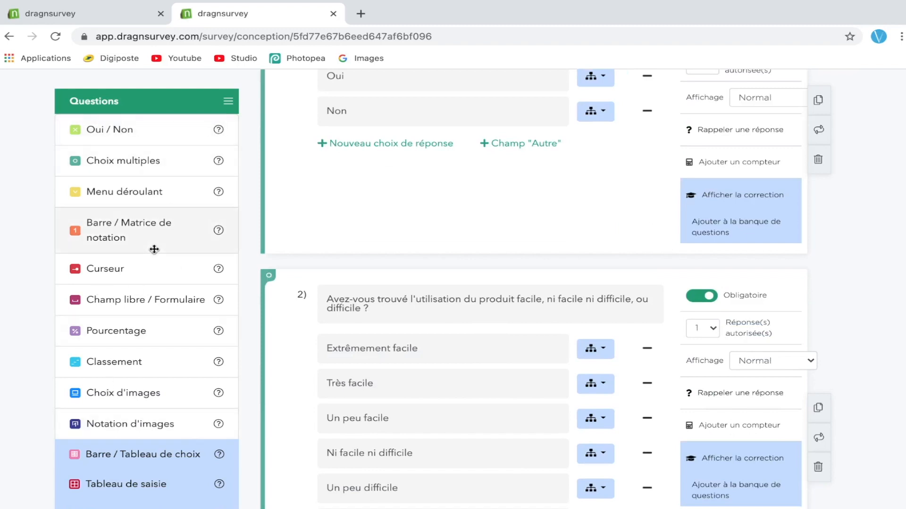
pyautogui.moveTo(115, 131); pyautogui.dragTo(357, 269)
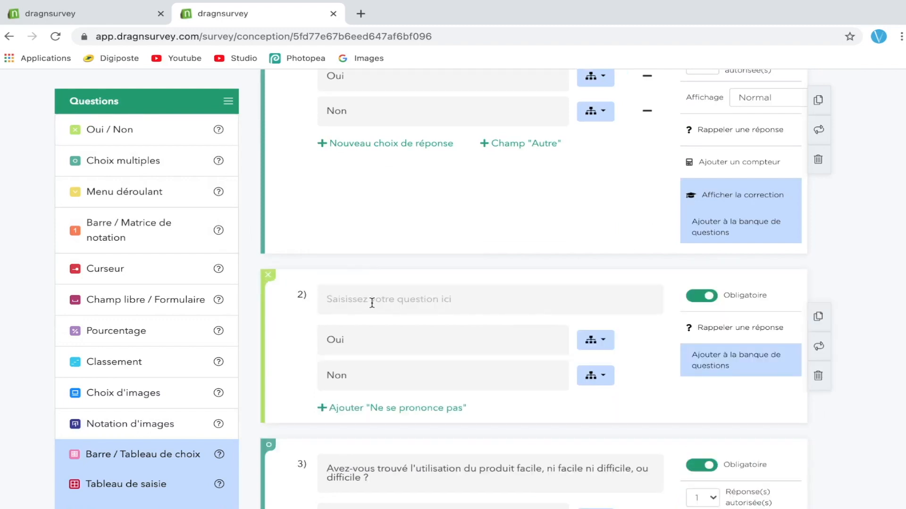
pyautogui.click(372, 303)
pyautogui.write('Re')
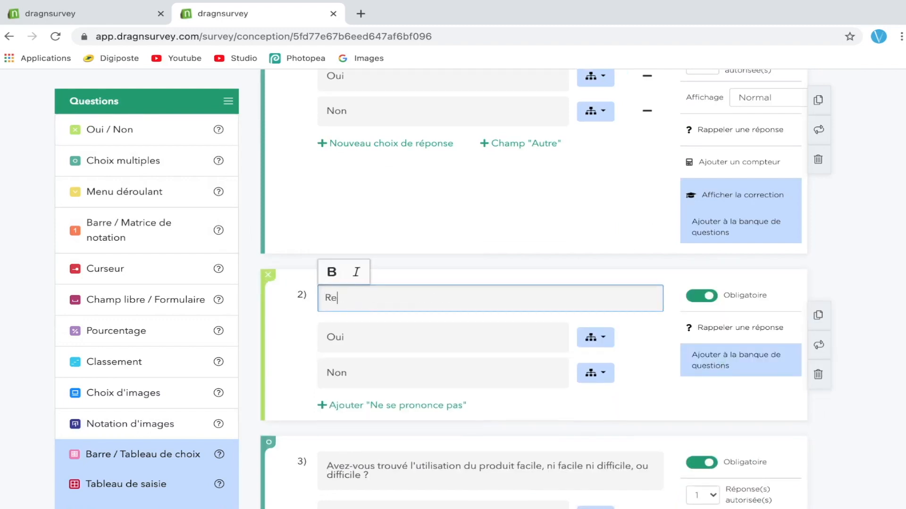
pyautogui.write('pondez à ceci')
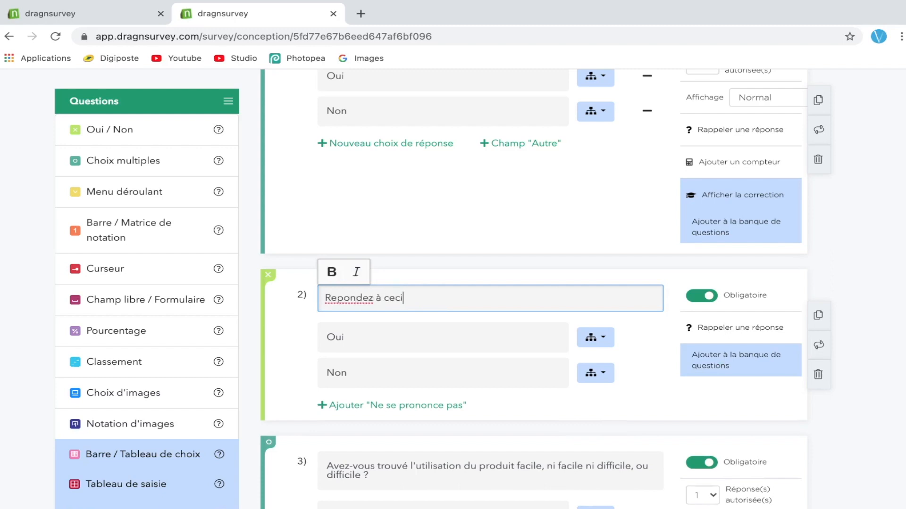
# Step: Add a multiple-choice question "Répondez deux choix" with choices 1 and 2, and place it below the "Repondez à ceci" question
pyautogui.moveTo(379, 277); pyautogui.dragTo(384, 274)
pyautogui.scroll(3, 383, 274)
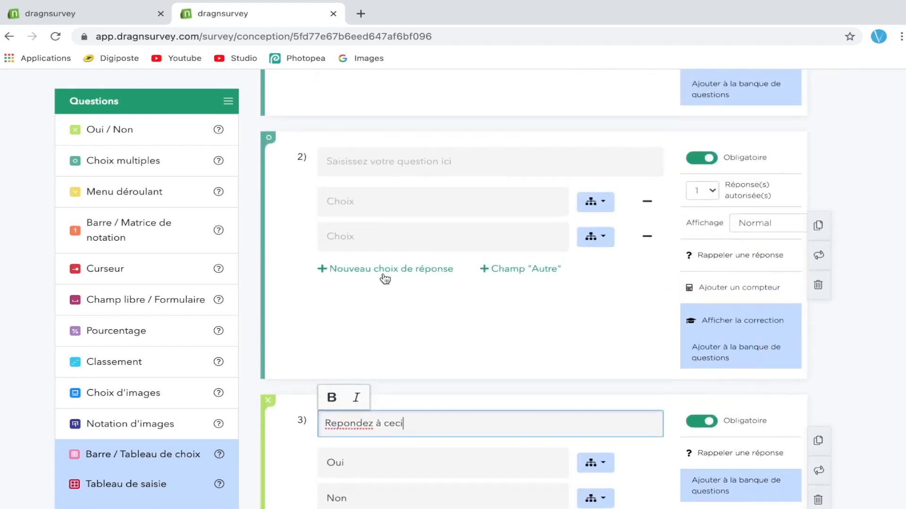
pyautogui.click(408, 155)
pyautogui.write('Répondez deux choix')
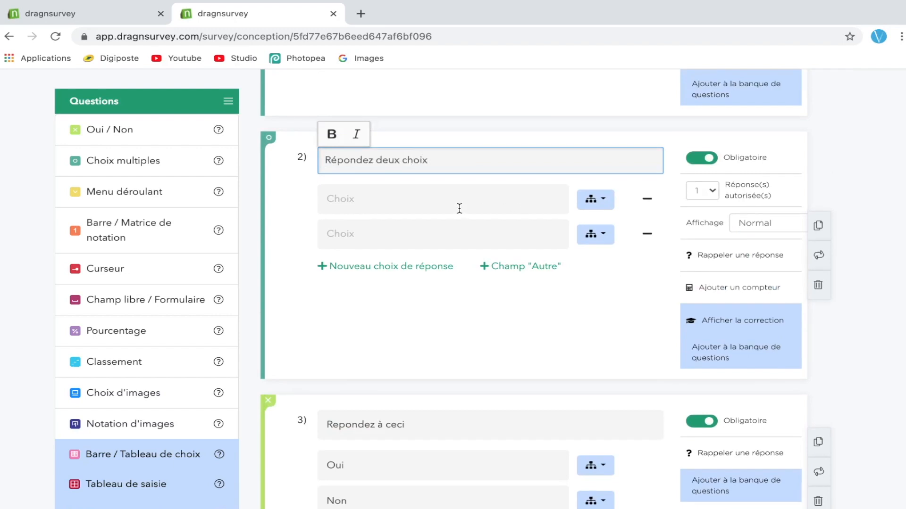
pyautogui.click(458, 208)
pyautogui.write('1')
pyautogui.click(414, 238)
pyautogui.write('2')
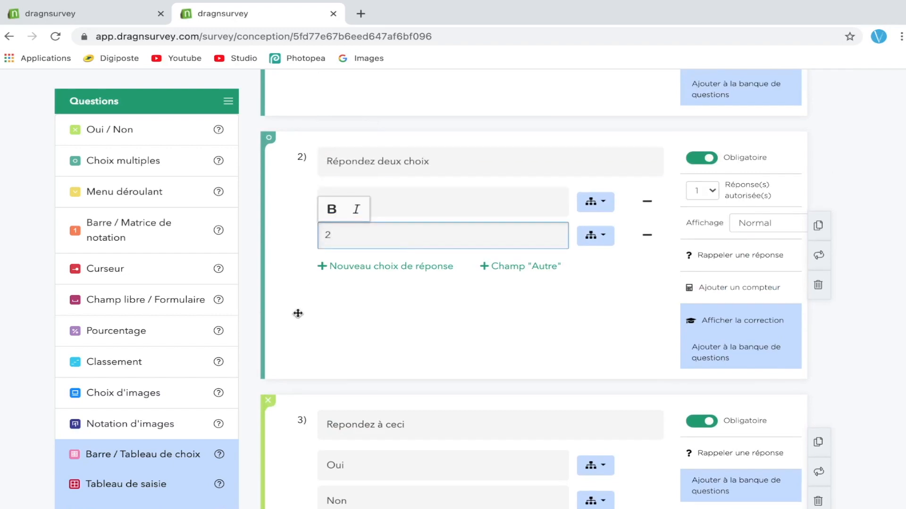
pyautogui.scroll(-1, 298, 314)
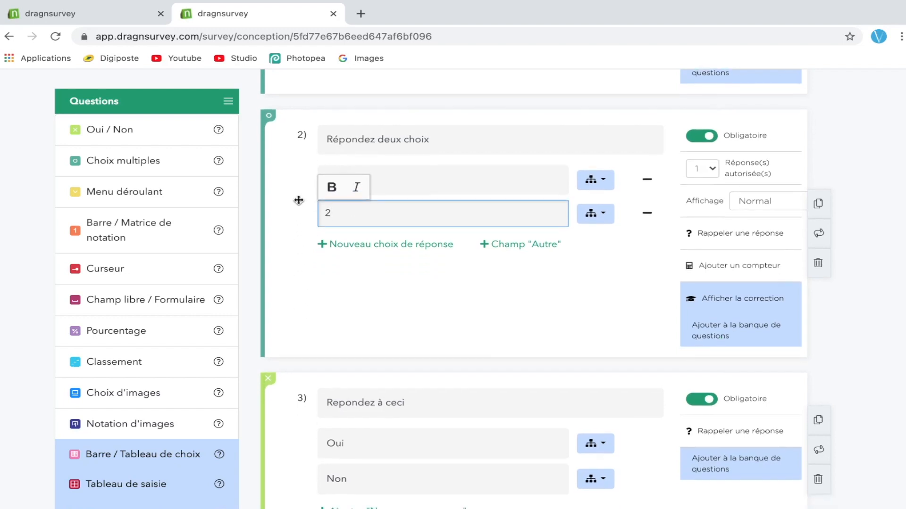
pyautogui.moveTo(296, 238); pyautogui.dragTo(296, 469)
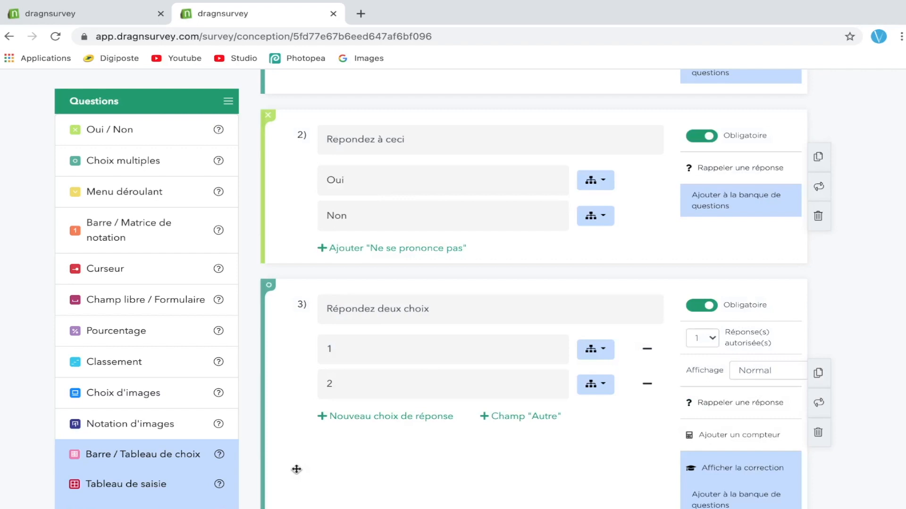
# Step: Insert a drop-down question "Choisissez parmi ceci" with choices 1, 2 and 3 after the ease-of-use question
pyautogui.scroll(-10, 302, 367)
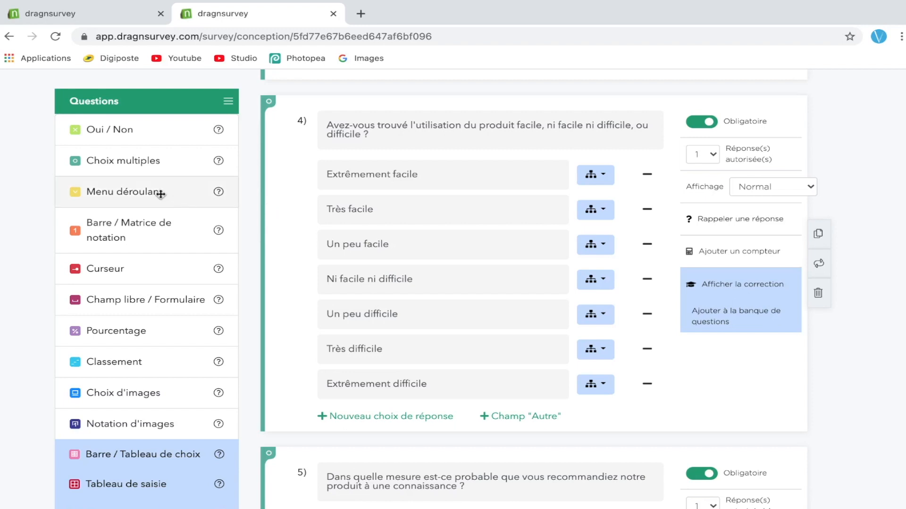
pyautogui.moveTo(160, 194); pyautogui.dragTo(416, 436)
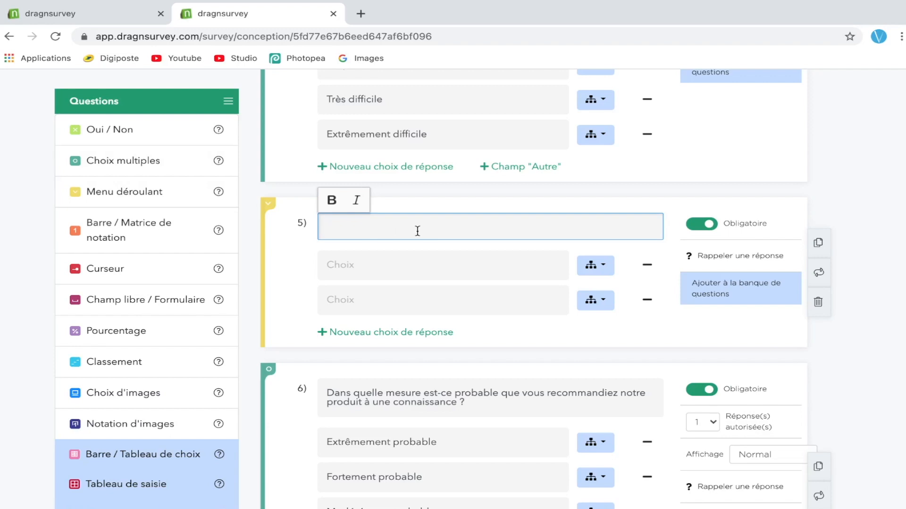
pyautogui.write('sissez parmi ceci')
pyautogui.tripleClick(526, 227)
pyautogui.click(526, 227)
pyautogui.click(408, 264)
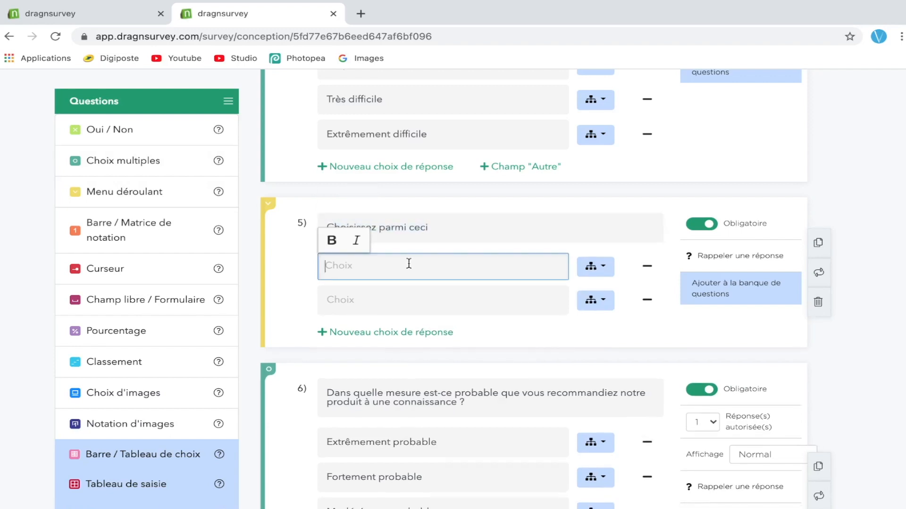
pyautogui.write('1')
pyautogui.click(383, 295)
pyautogui.write('2')
pyautogui.click(351, 331)
pyautogui.write('3')
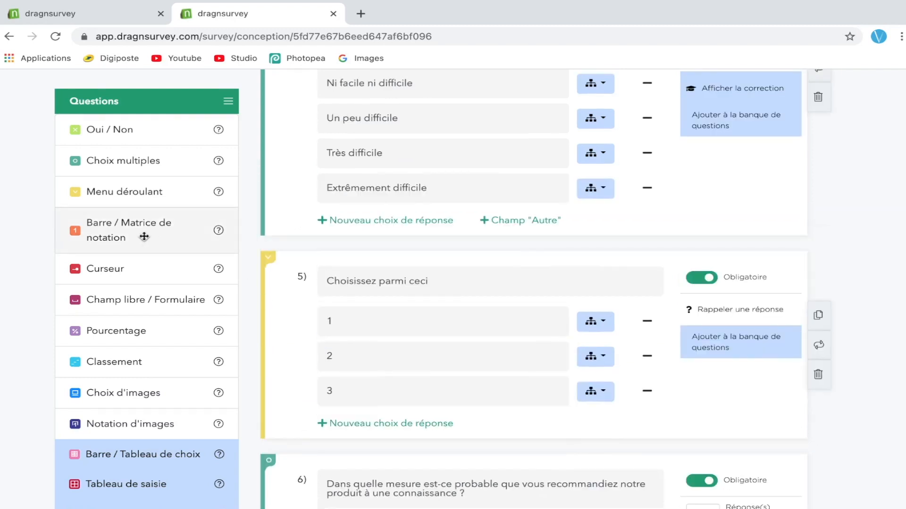
# Step: Insert a rating bar question "Notez la chaine" with the Étoile design after the ease-of-use question
pyautogui.moveTo(144, 237); pyautogui.dragTo(342, 249)
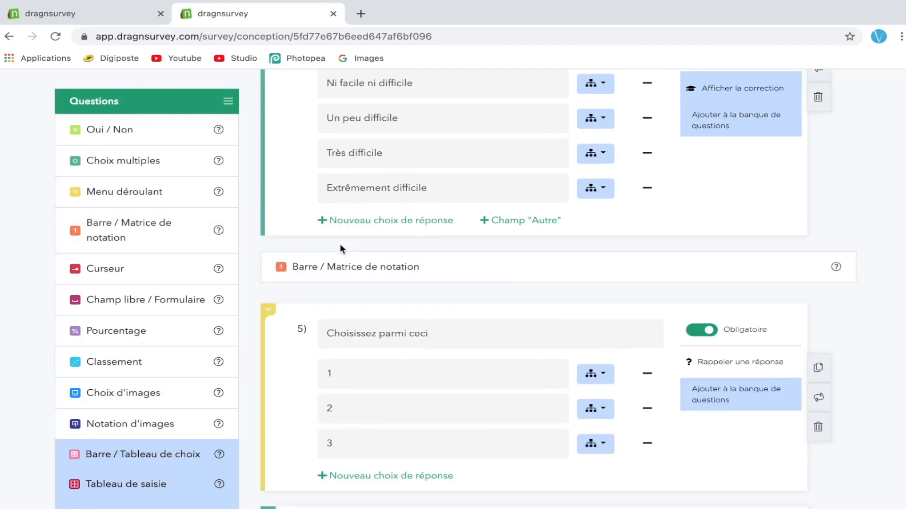
pyautogui.click(578, 318)
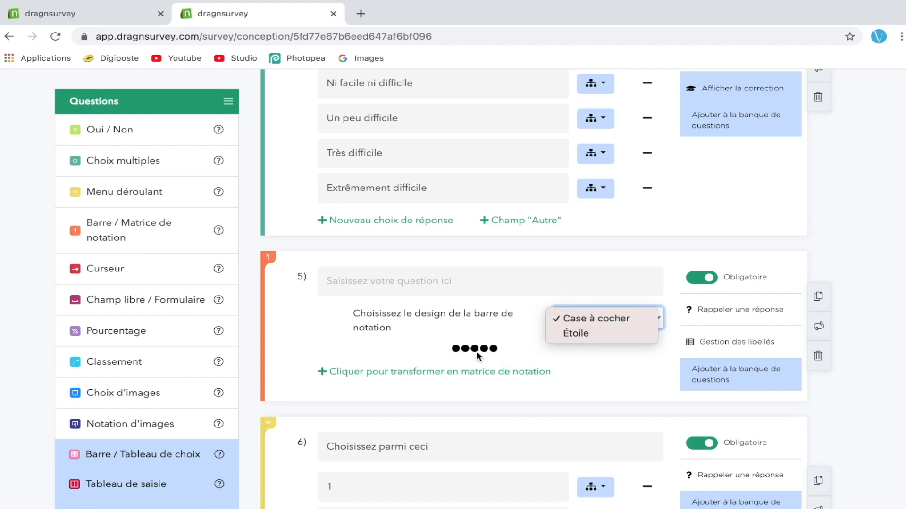
pyautogui.click(593, 332)
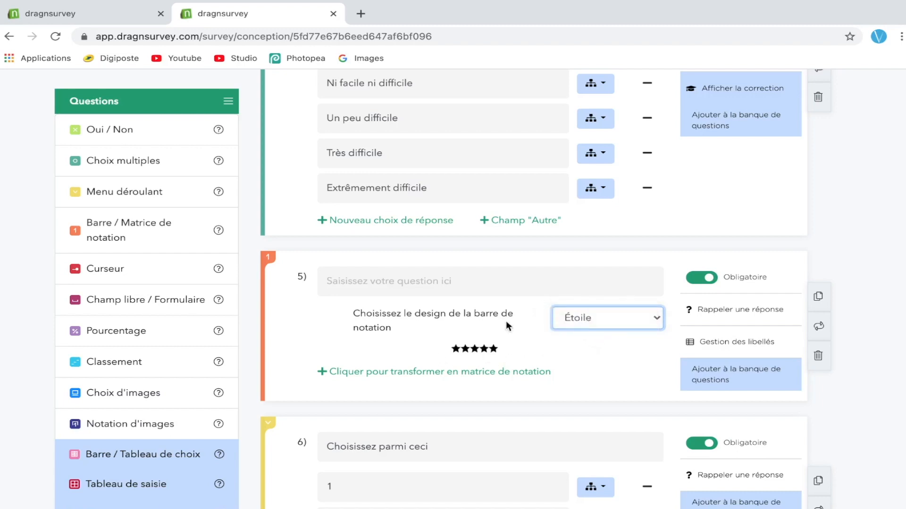
pyautogui.click(421, 290)
pyautogui.write('Notez la chaine')
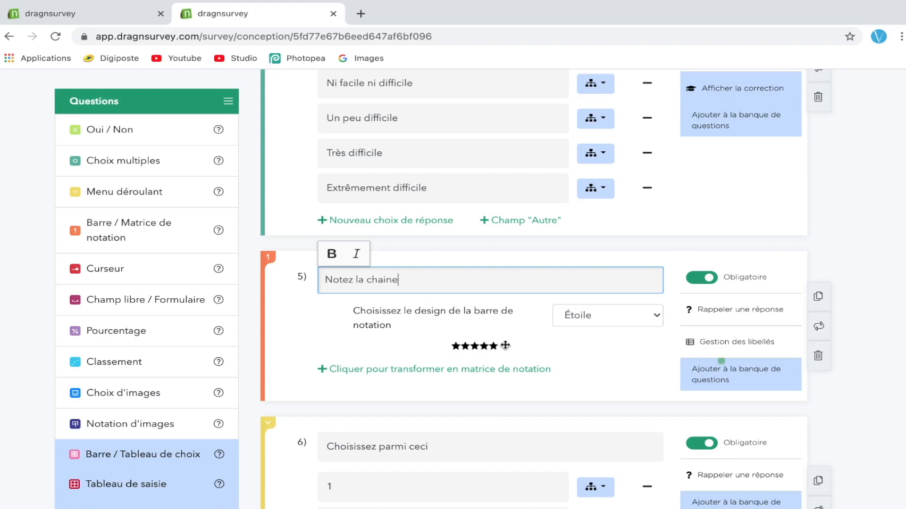
# Step: Insert a slider question with the text "Notez la chaine de 0 à 4" after the "Notez la chaine" question
pyautogui.moveTo(136, 271); pyautogui.dragTo(390, 411)
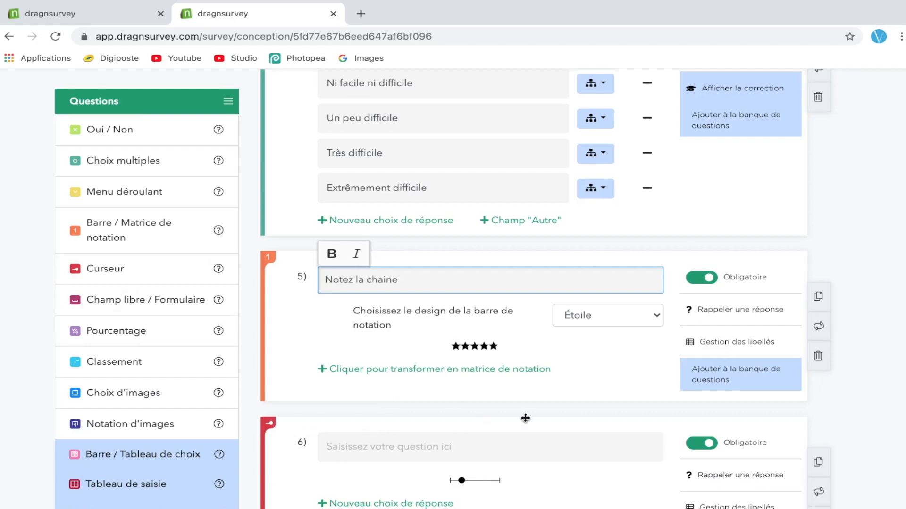
pyautogui.scroll(-3, 521, 419)
pyautogui.click(410, 322)
pyautogui.write('Not')
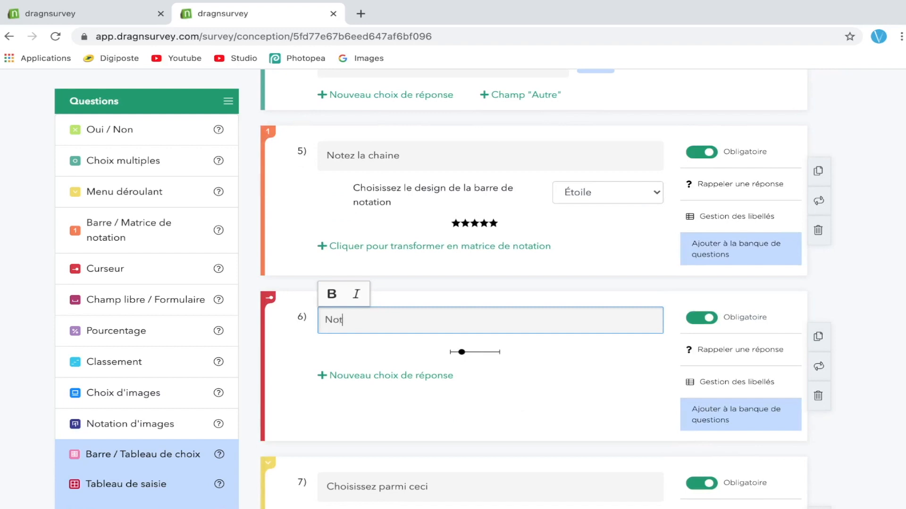
pyautogui.write('ez la chaine de 0 à 4')
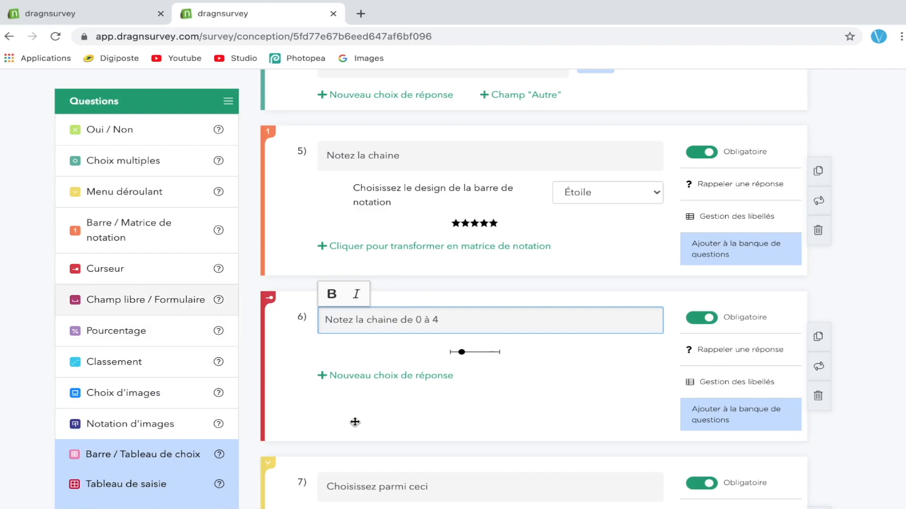
# Step: Add a free-text question "Repondez ici" after the slider question, followed by a percentage question "Prenez un choix" with choices 1 and 2
pyautogui.moveTo(378, 440); pyautogui.dragTo(477, 388)
pyautogui.click(435, 315)
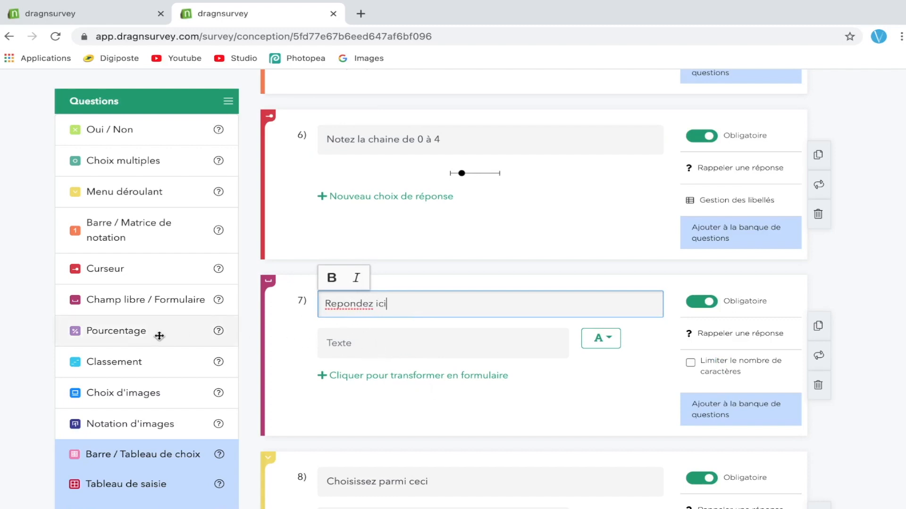
pyautogui.moveTo(350, 435); pyautogui.dragTo(350, 435)
pyautogui.write('2')
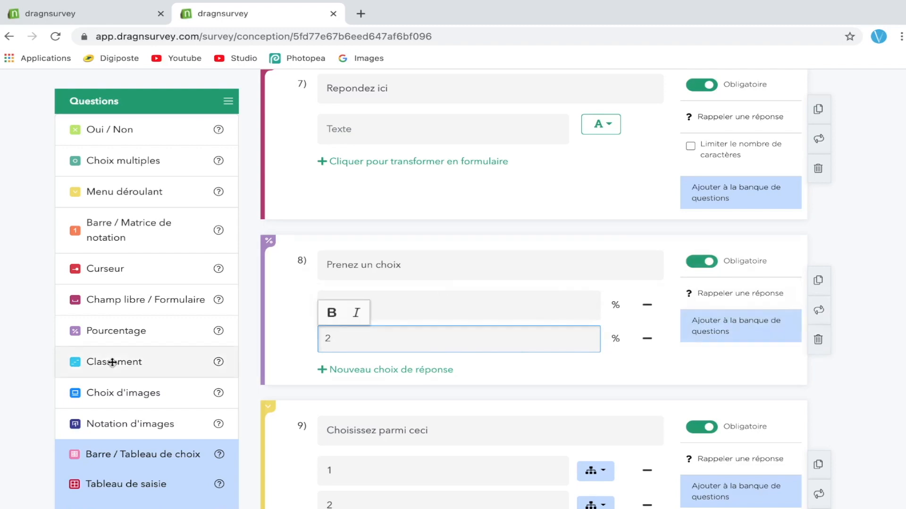
# Step: Insert a ranking question "Classez par préférence" with choices 1 and 2 after the percentage question
pyautogui.moveTo(362, 392); pyautogui.dragTo(362, 391)
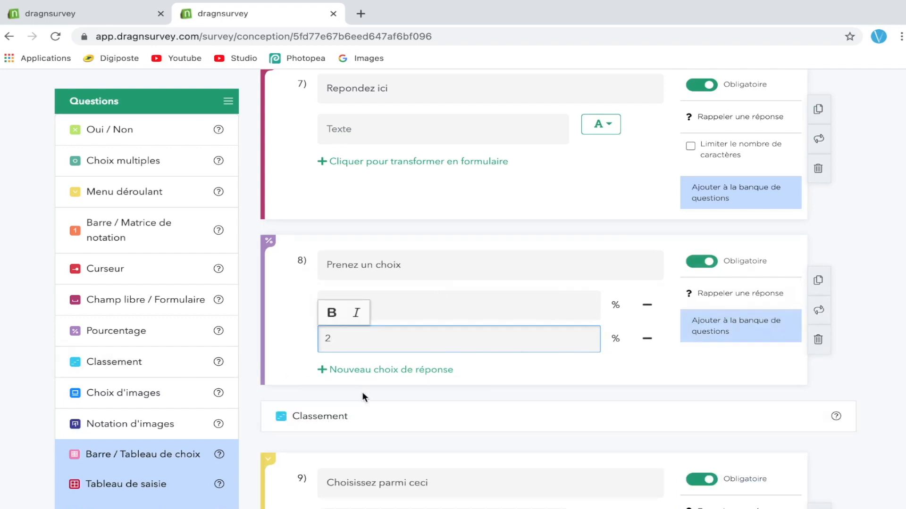
pyautogui.scroll(-3, 361, 391)
pyautogui.click(425, 289)
pyautogui.write('Classez par préférence')
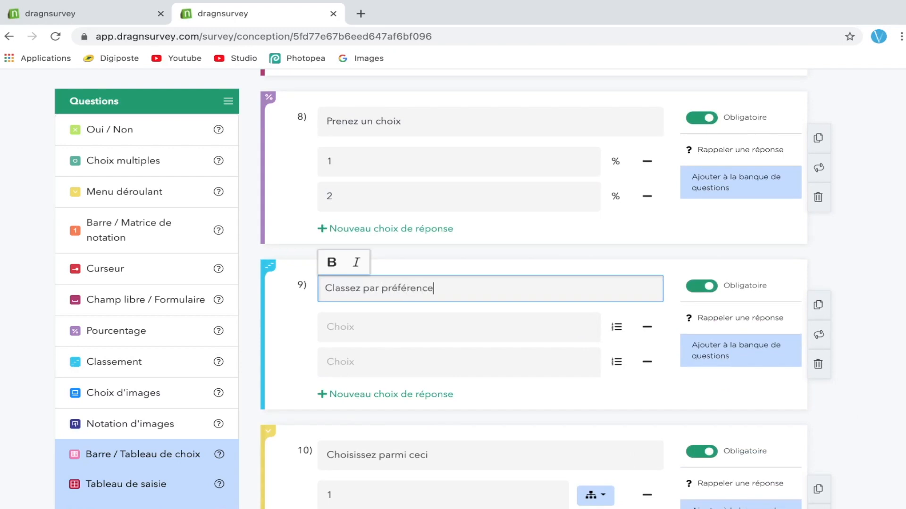
pyautogui.click(341, 332)
pyautogui.write('1')
pyautogui.click(367, 363)
pyautogui.write('2')
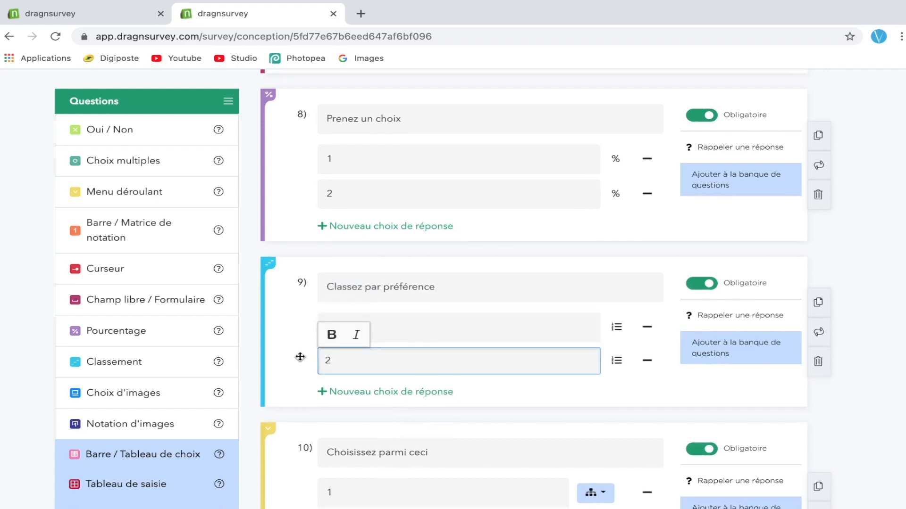
# Step: Insert an image-choice question with the text "Choisissez une image" after the ranking question
pyautogui.moveTo(148, 396); pyautogui.dragTo(328, 412)
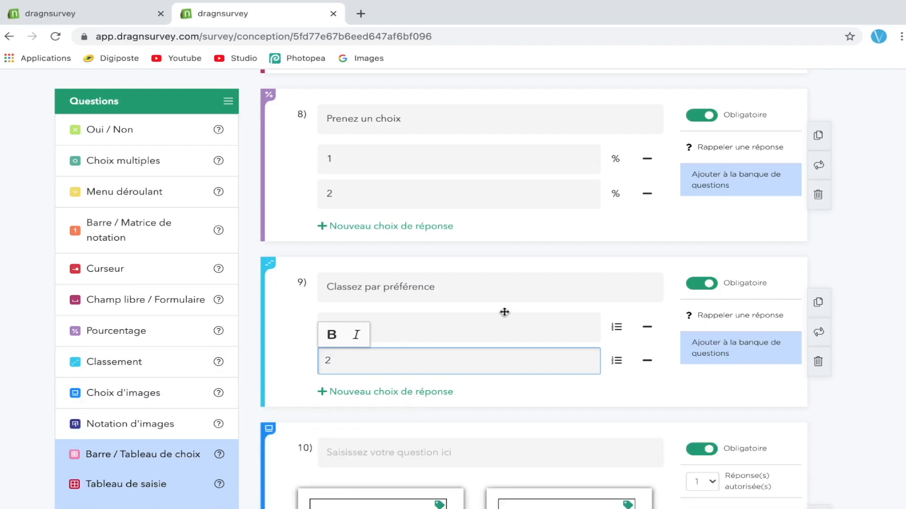
pyautogui.scroll(-5, 504, 313)
pyautogui.click(491, 218)
pyautogui.write('Choisissez une image')
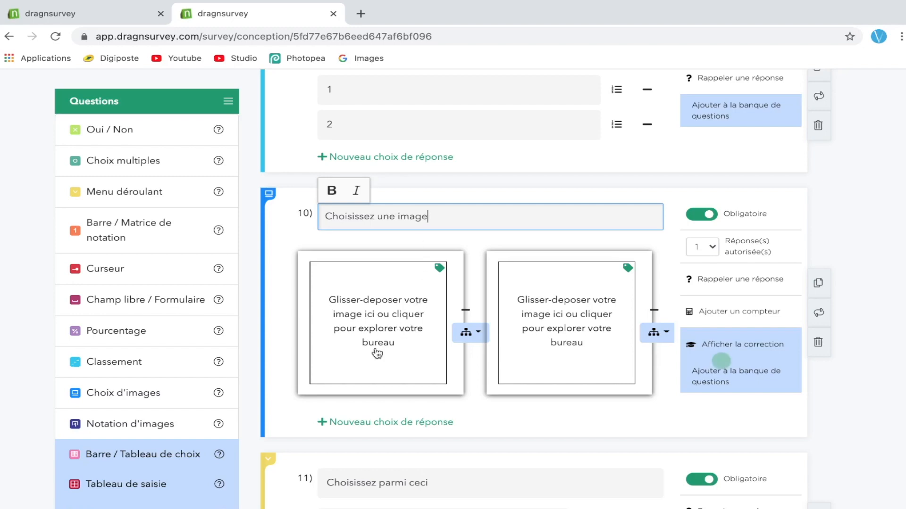
# Step: Upload the Teams Etudiant thumbnail as the first image choice and the Cadeau Fnac thumbnail as the second, from the Téléchargements folder
pyautogui.click(381, 331)
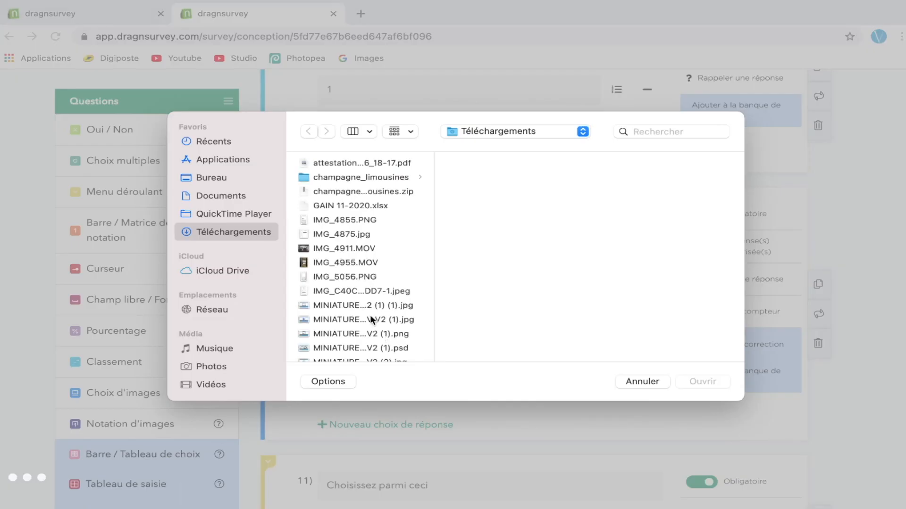
pyautogui.click(370, 316)
pyautogui.doubleClick(370, 316)
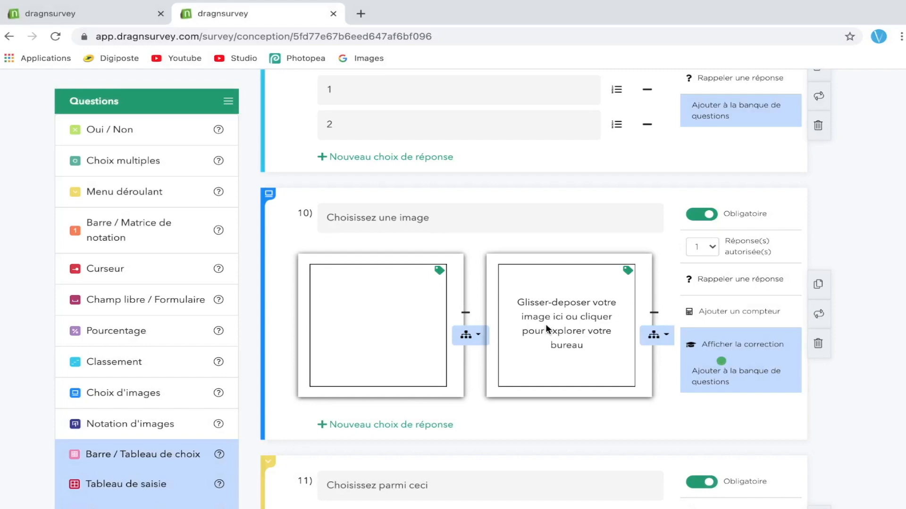
pyautogui.click(545, 324)
pyautogui.scroll(-3, 321, 319)
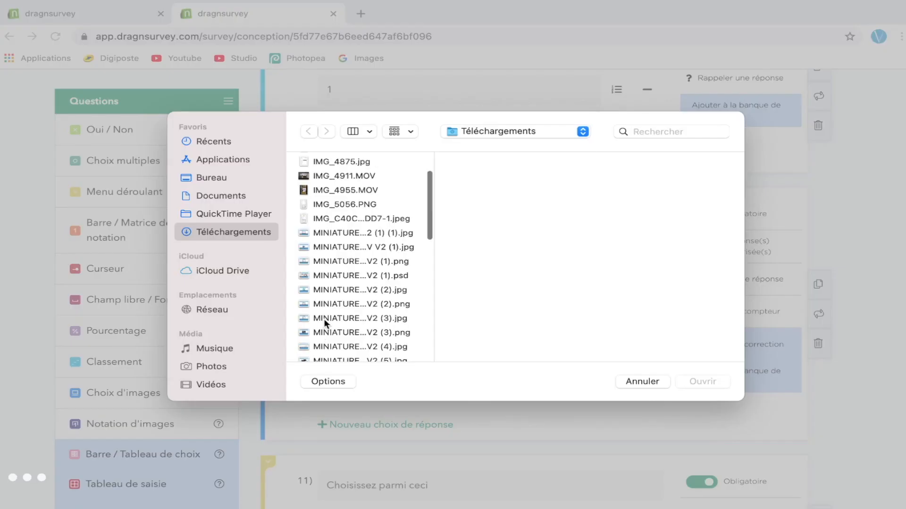
pyautogui.click(358, 332)
pyautogui.doubleClick(358, 332)
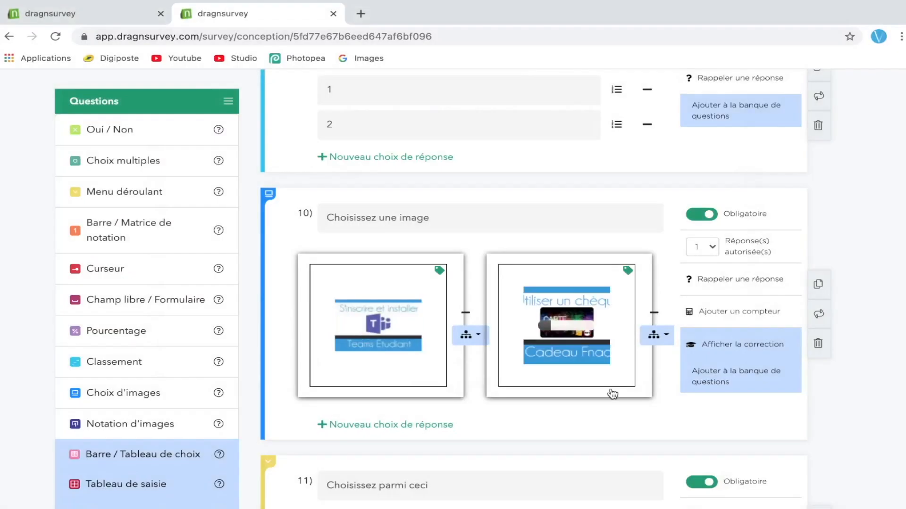
# Step: Insert an image-rating question with the text "Notez ces images" after the image-choice question
pyautogui.scroll(-5, 612, 394)
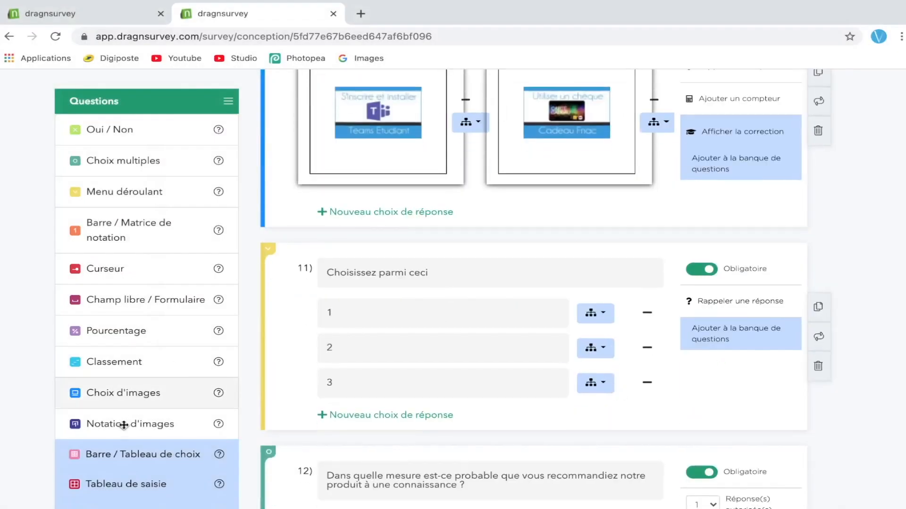
pyautogui.moveTo(116, 426); pyautogui.dragTo(409, 239)
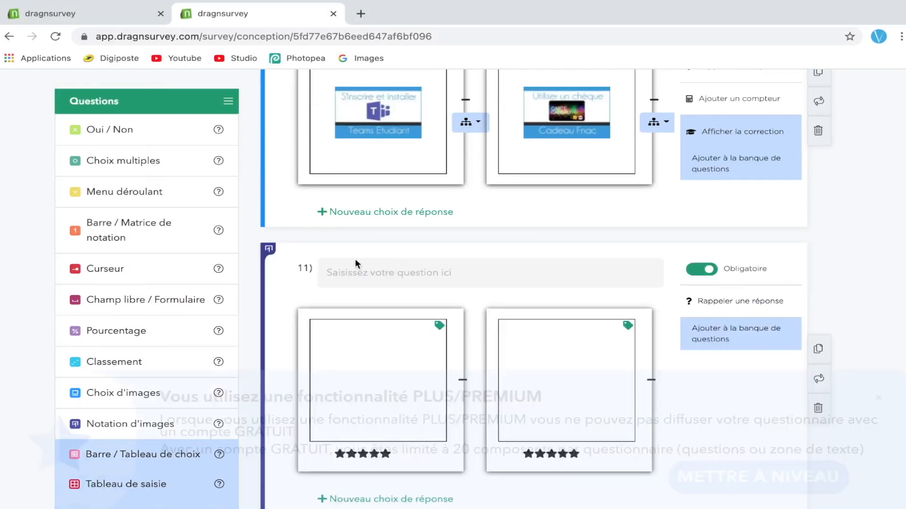
pyautogui.click(355, 276)
pyautogui.write('Notez')
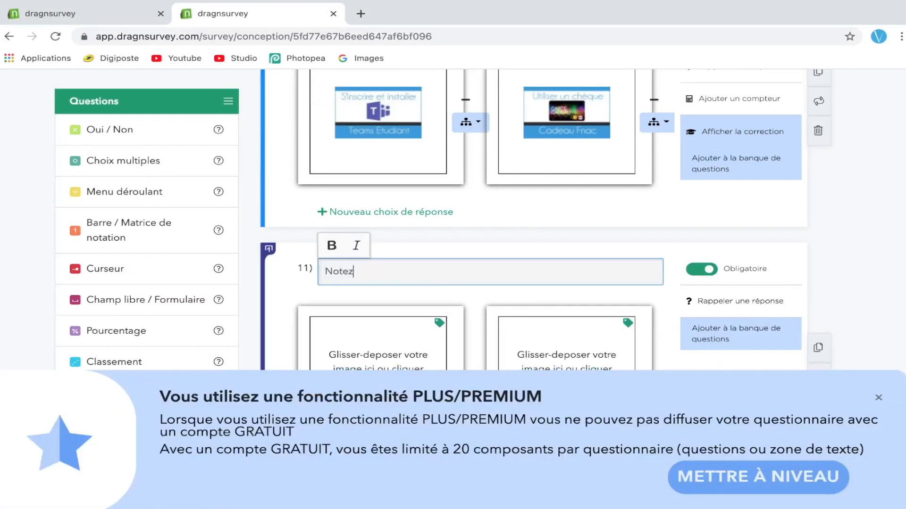
pyautogui.write(' ces images')
# Step: Read the notice on PLUS/PREMIUM features and free account limits, and dismiss it
pyautogui.moveTo(437, 414)
pyautogui.mouseDown()
pyautogui.moveTo(573, 414)
pyautogui.moveTo(422, 412)
pyautogui.mouseUp()
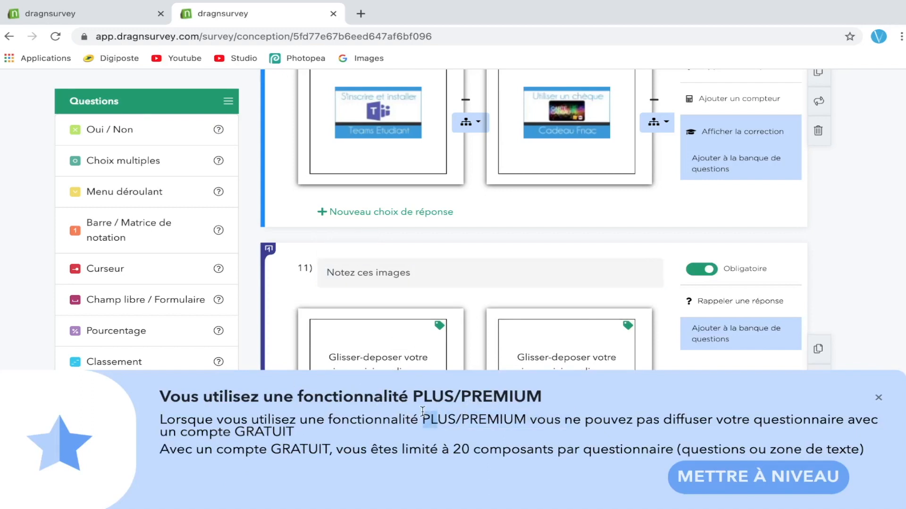
pyautogui.moveTo(391, 449); pyautogui.dragTo(517, 443)
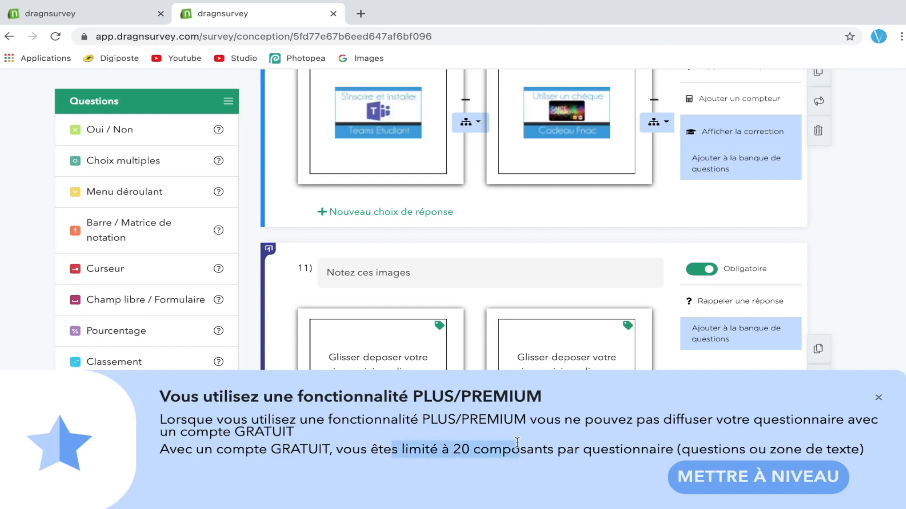
pyautogui.click(878, 397)
# Step: Delete question 13, about how likely the respondent is to recommend the product to an acquaintance
pyautogui.scroll(-6, 869, 300)
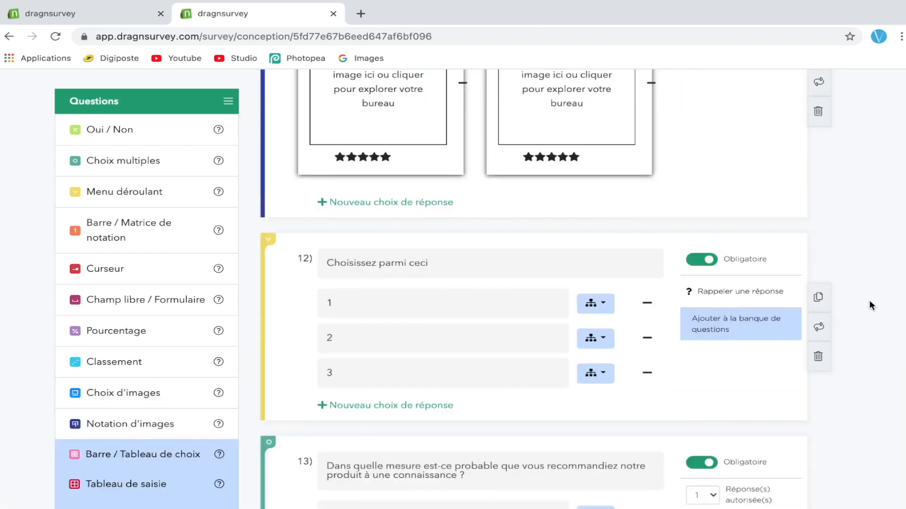
pyautogui.scroll(-4, 868, 300)
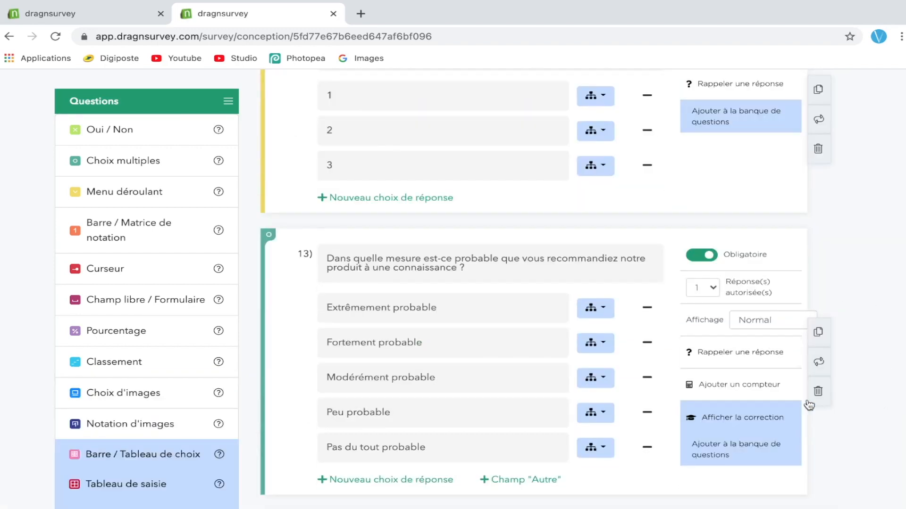
pyautogui.click(819, 396)
pyautogui.click(540, 349)
# Step: Browse several pages of the Consommation questions in the question bank and check which categories it offers
pyautogui.scroll(9, 570, 209)
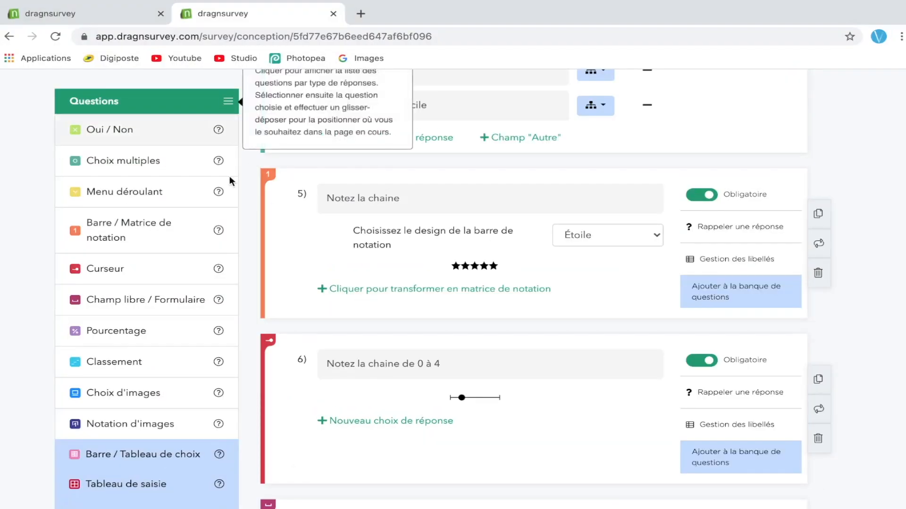
pyautogui.click(228, 103)
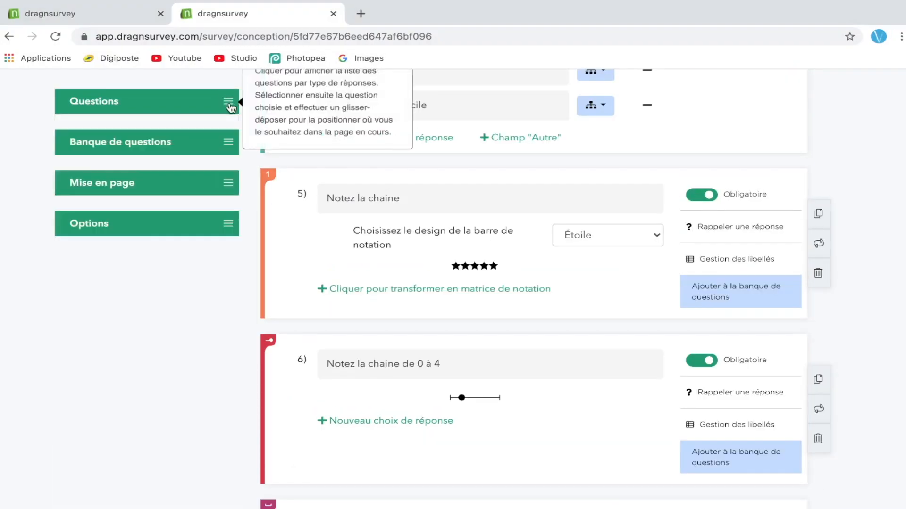
pyautogui.click(228, 141)
pyautogui.click(131, 220)
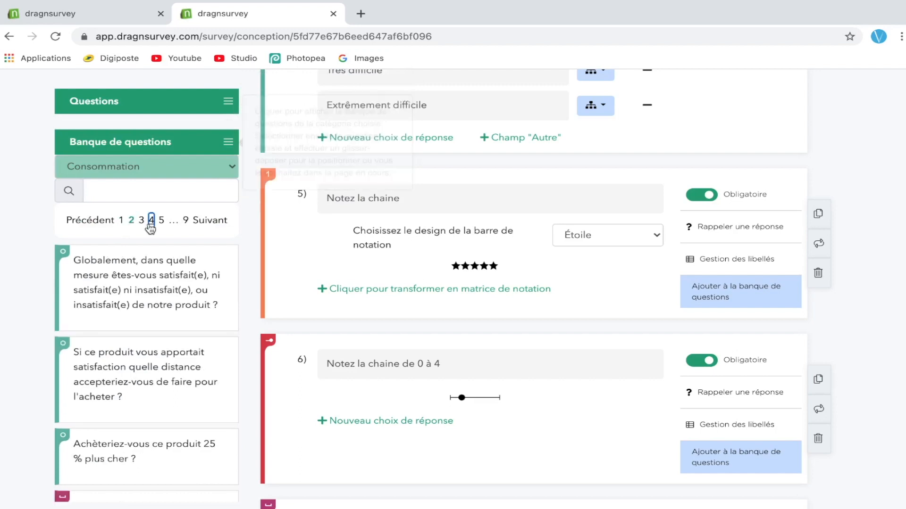
pyautogui.click(142, 220)
pyautogui.click(158, 167)
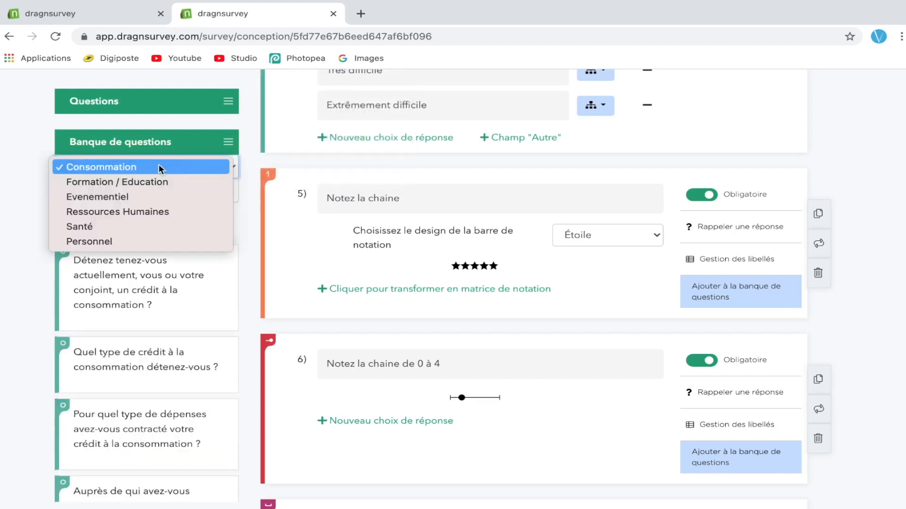
pyautogui.click(134, 166)
pyautogui.click(161, 221)
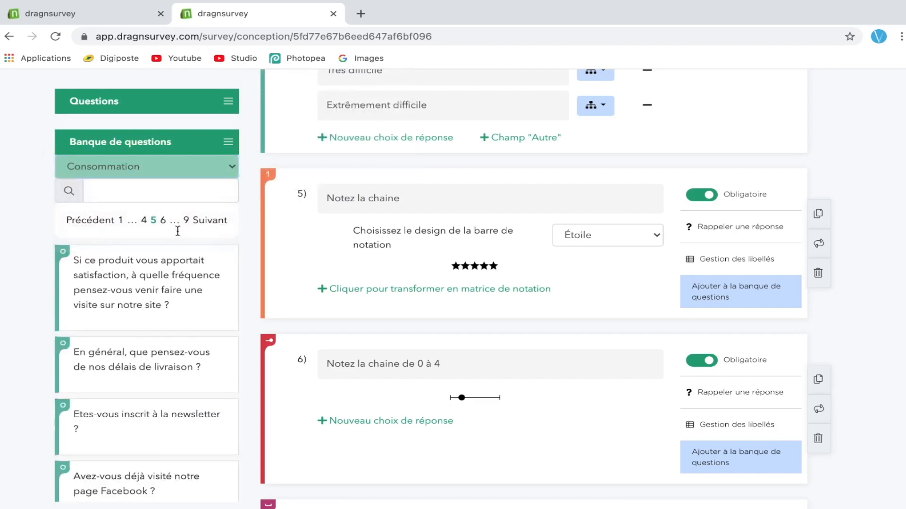
pyautogui.click(121, 220)
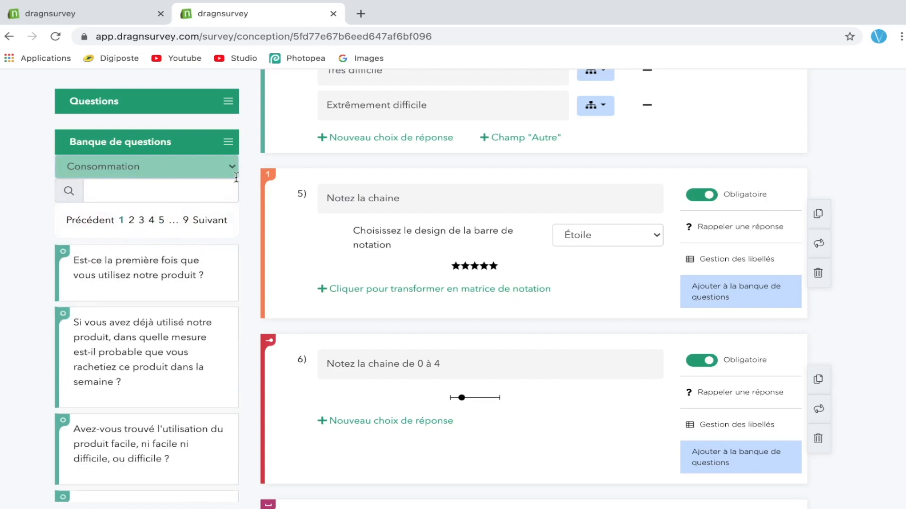
# Step: Insert a page break between the ease-of-use question and the "Notez la chaine" question, and check the resulting page
pyautogui.click(227, 152)
pyautogui.click(215, 184)
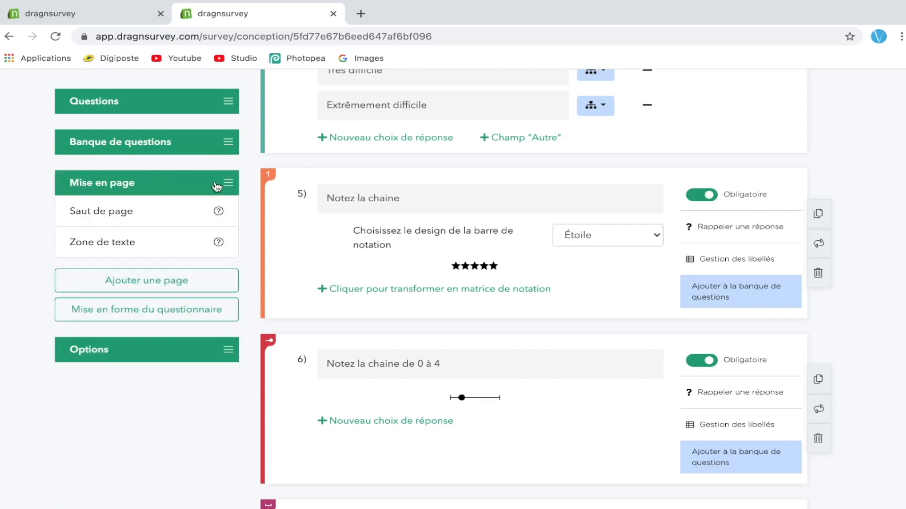
pyautogui.scroll(2, 456, 218)
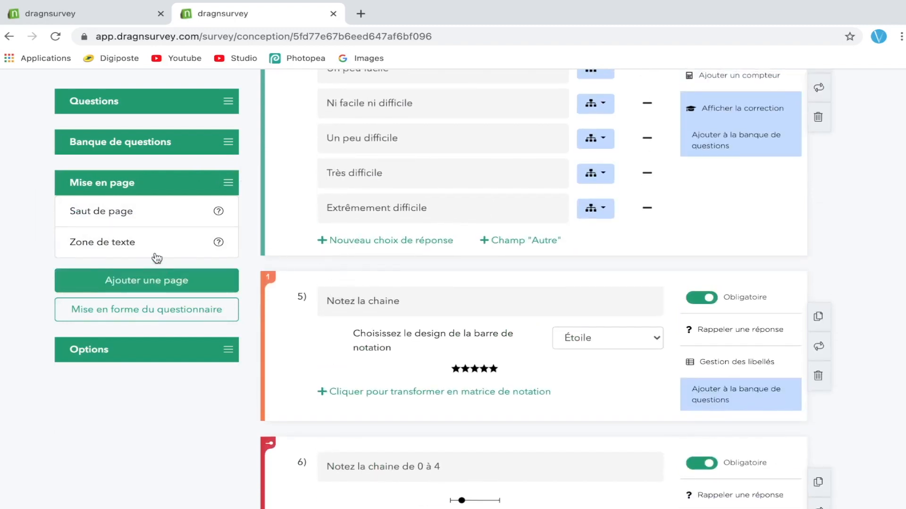
pyautogui.moveTo(138, 217); pyautogui.dragTo(409, 264)
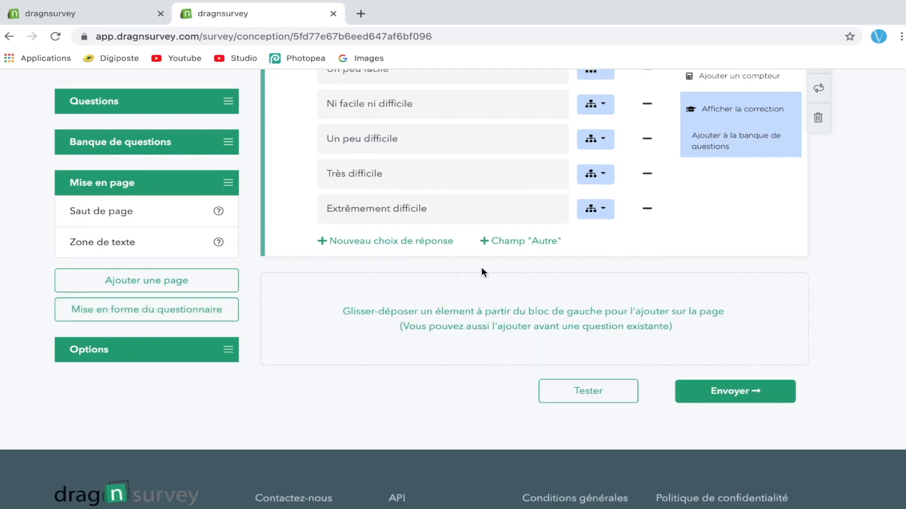
pyautogui.scroll(6, 481, 268)
pyautogui.scroll(-6, 481, 267)
pyautogui.scroll(7, 481, 268)
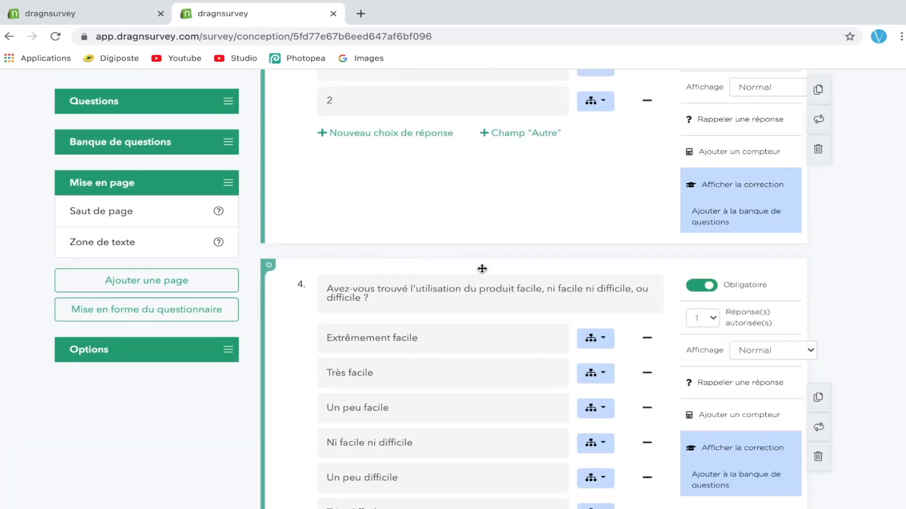
# Step: Add a text zone after the "Repondez à ceci" question reading "Voici les questions sur la consommation :", and dismiss the PLUS/PREMIUM notice
pyautogui.scroll(5, 482, 268)
pyautogui.moveTo(202, 242); pyautogui.dragTo(369, 256)
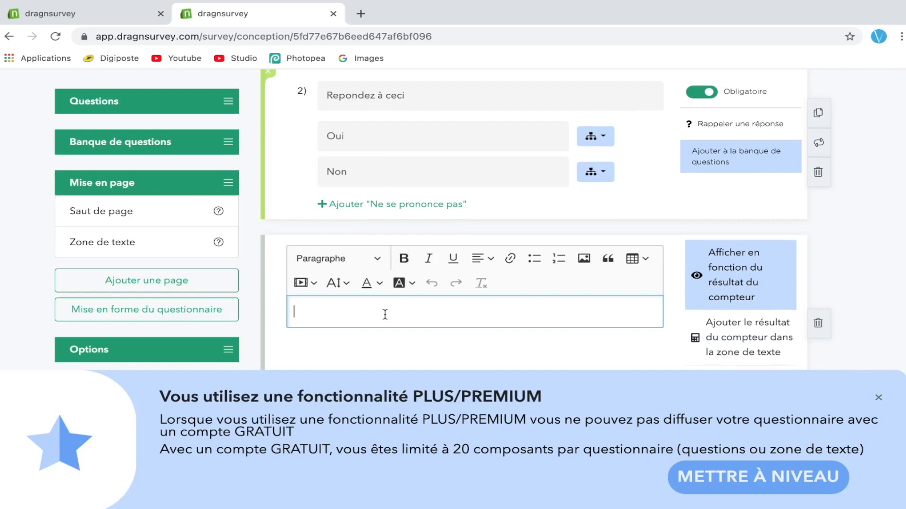
pyautogui.write('Voici les questions sur la consommation')
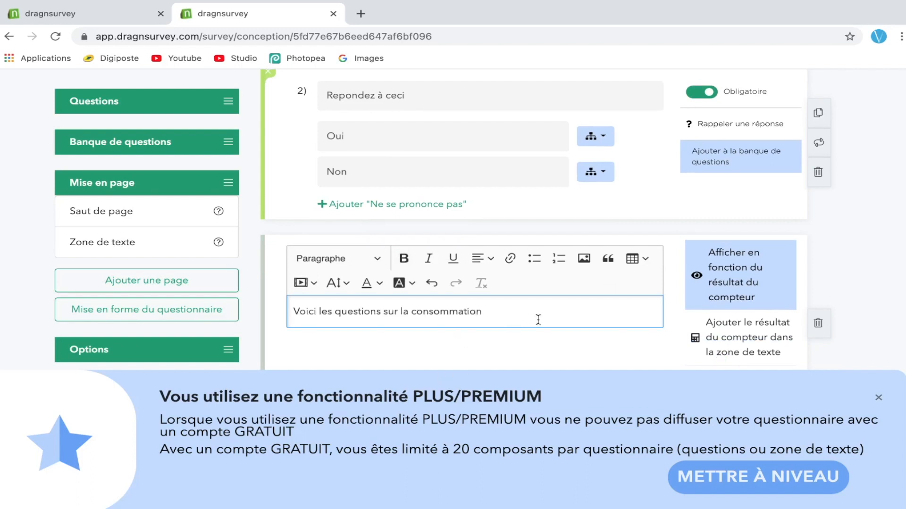
pyautogui.click(878, 398)
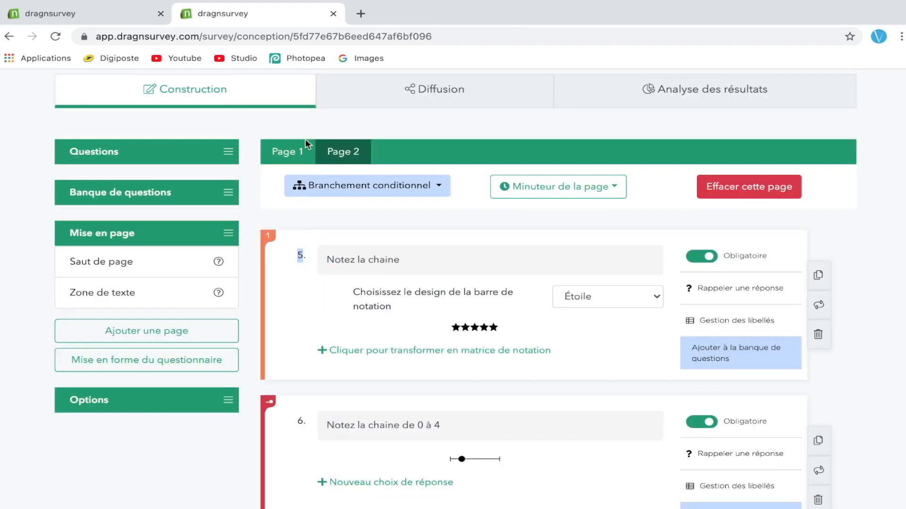
# Step: Apply the default Luxe theme to the questionnaire, review its preview and return to the questionnaire editor
pyautogui.click(131, 364)
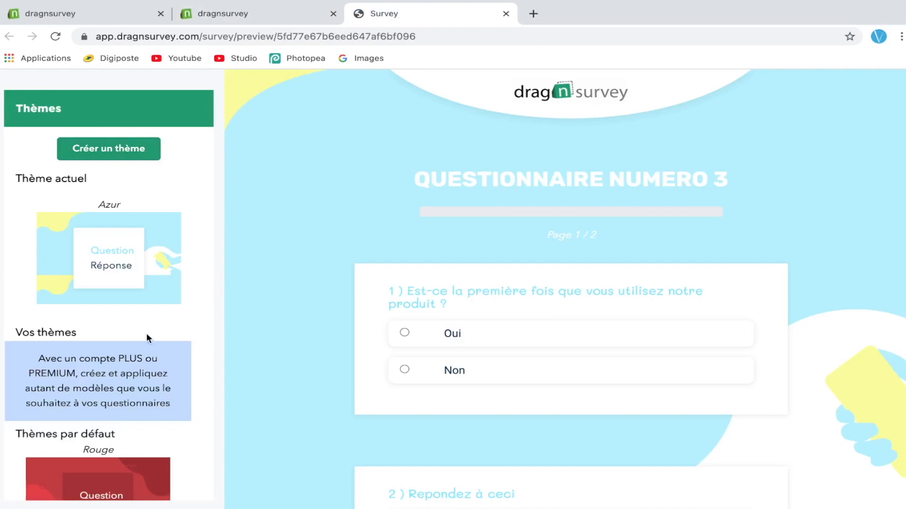
pyautogui.scroll(-5, 146, 335)
pyautogui.moveTo(132, 392)
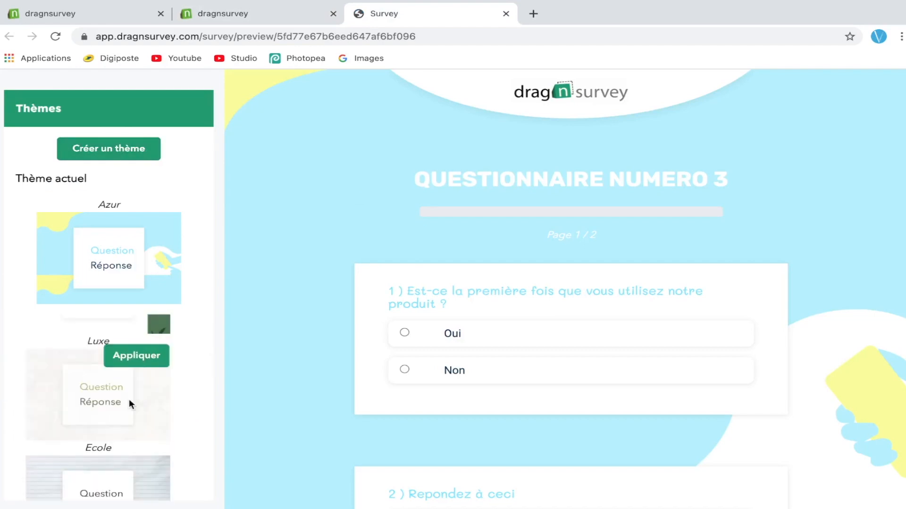
pyautogui.click(150, 356)
pyautogui.scroll(-15, 421, 290)
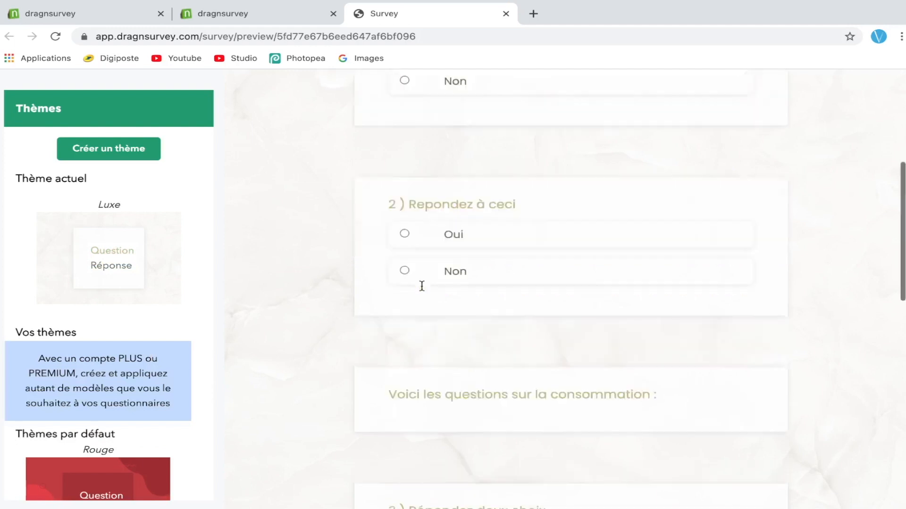
pyautogui.scroll(15, 420, 290)
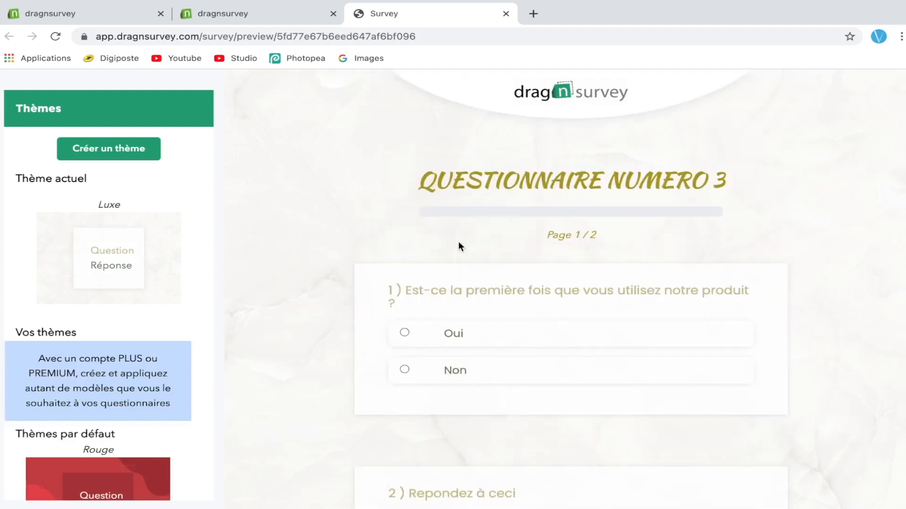
pyautogui.moveTo(519, 185); pyautogui.dragTo(732, 186)
pyautogui.click(526, 206)
pyautogui.click(505, 47)
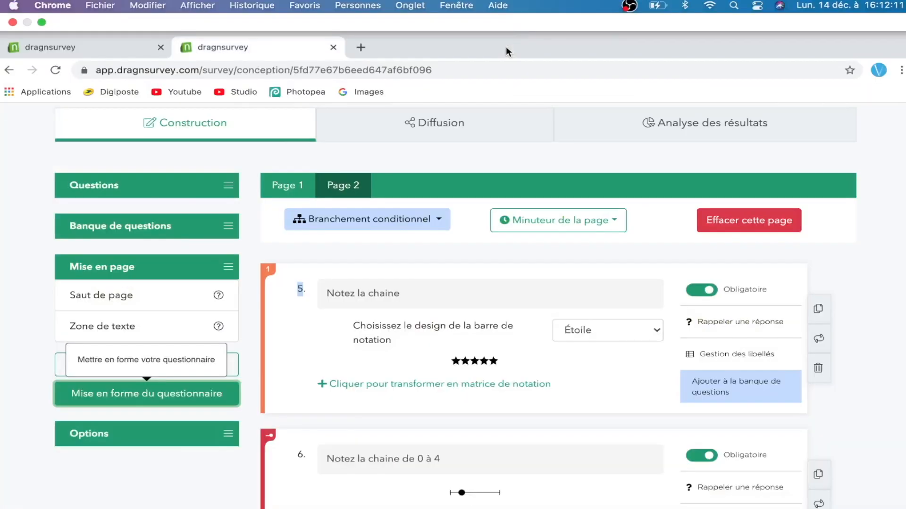
# Step: Examine the questionnaire options, including title, progress bar, question and page numbering, automatic scrolling, footer text, validation button text and correction mode
pyautogui.scroll(-4, 141, 330)
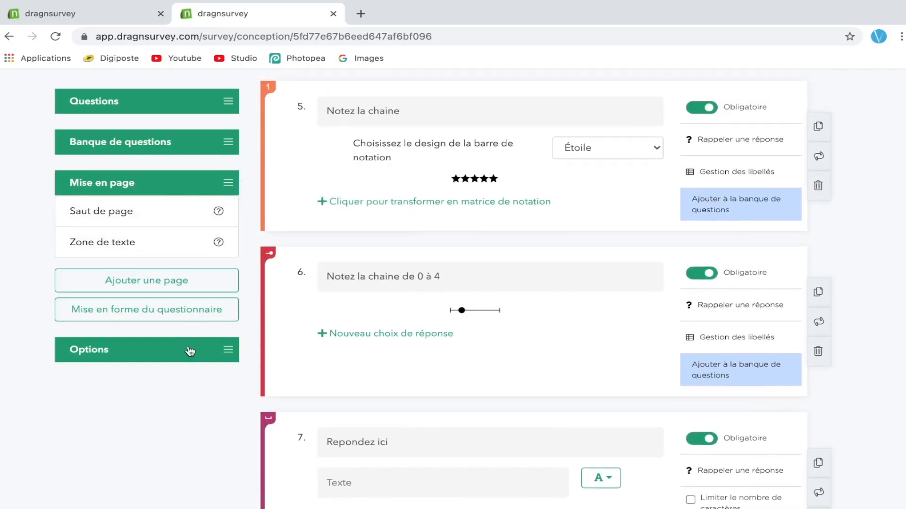
pyautogui.click(225, 350)
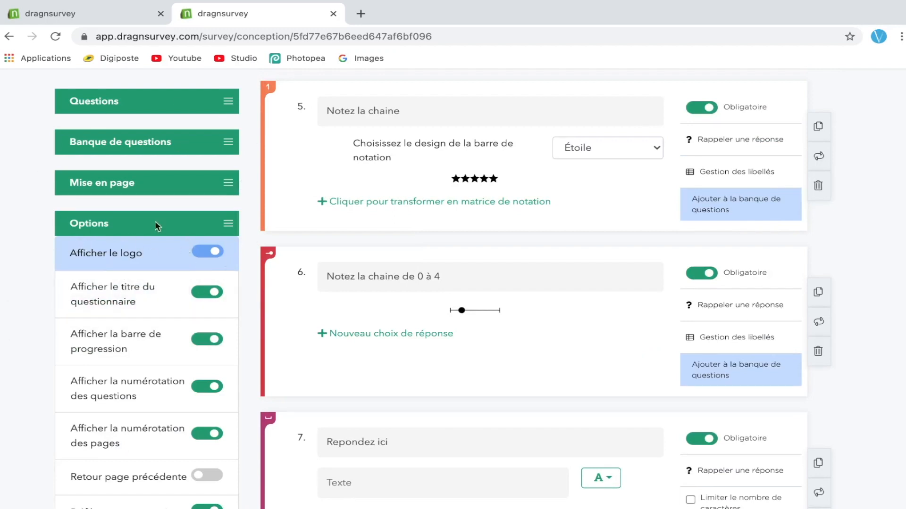
pyautogui.moveTo(92, 288); pyautogui.dragTo(171, 286)
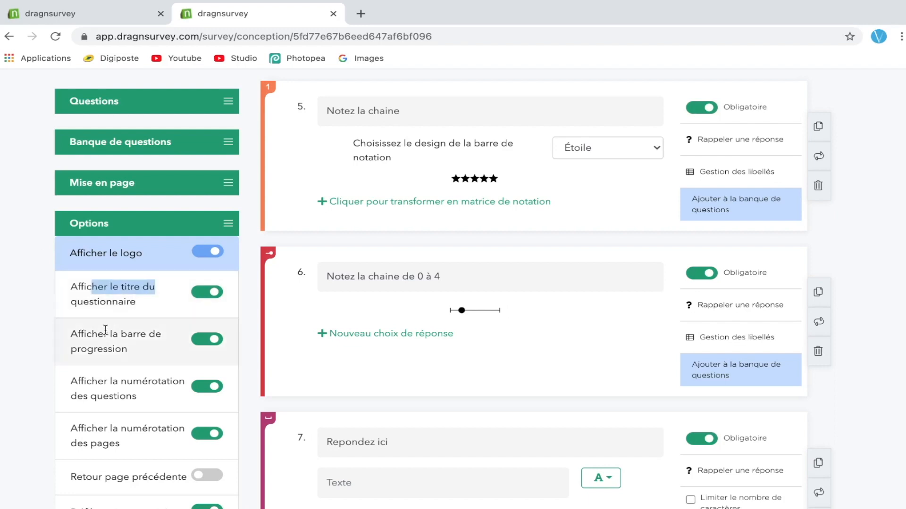
pyautogui.moveTo(86, 333); pyautogui.dragTo(161, 330)
pyautogui.click(89, 380)
pyautogui.scroll(-7, 105, 379)
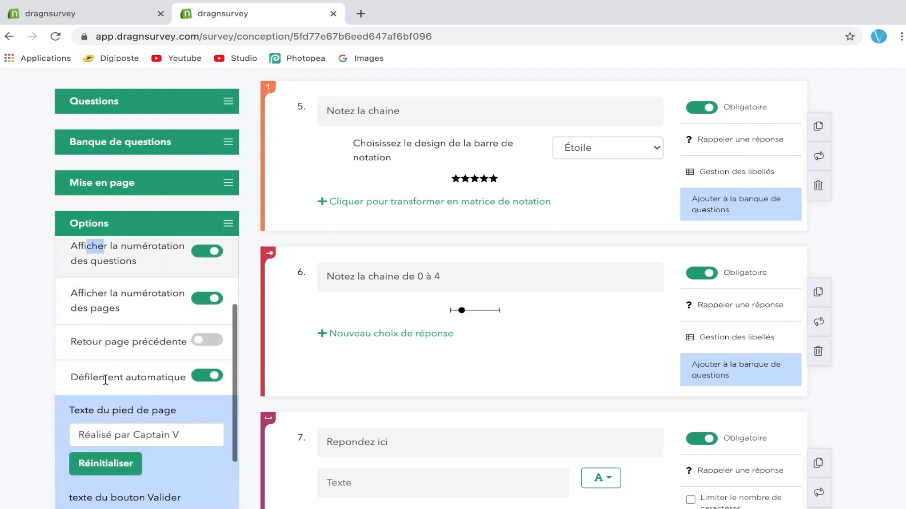
pyautogui.scroll(3, 106, 378)
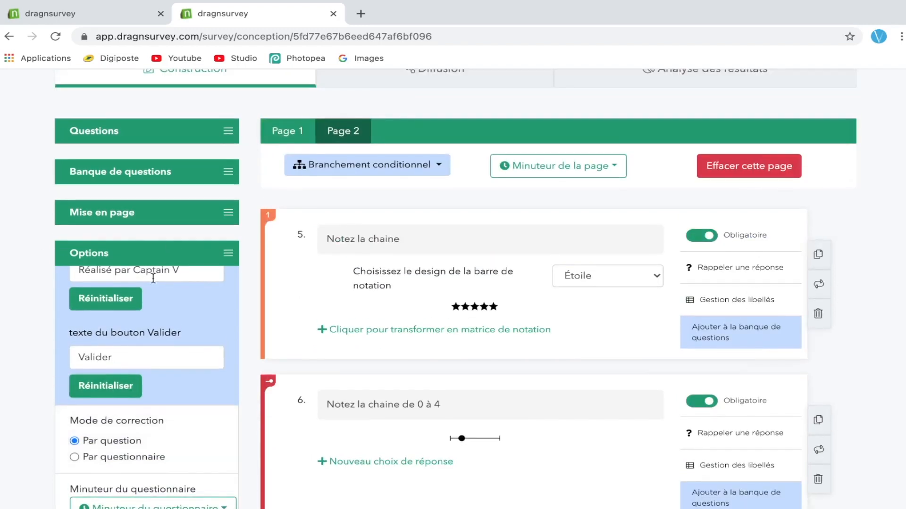
pyautogui.scroll(1, 152, 360)
pyautogui.click(203, 324)
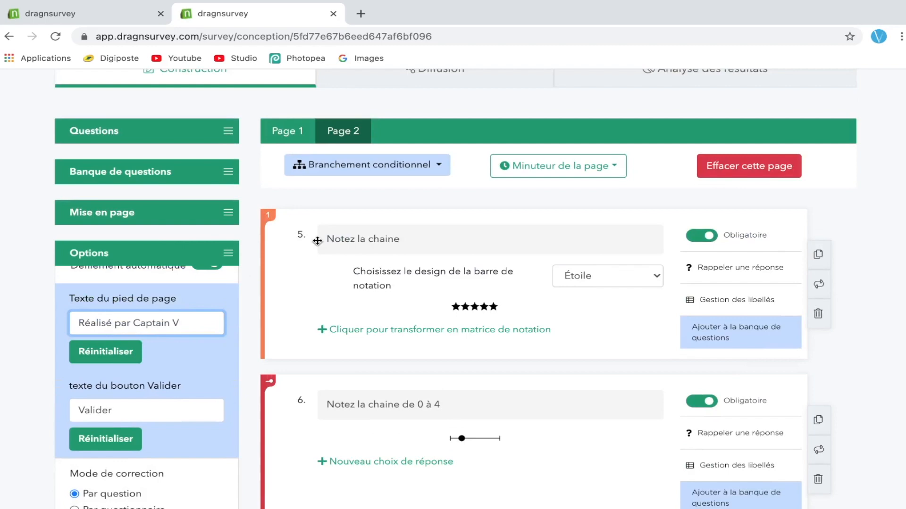
# Step: Proceed to the questionnaire's distribution and start a web link collector titled "lien 4"
pyautogui.scroll(-20, 888, 288)
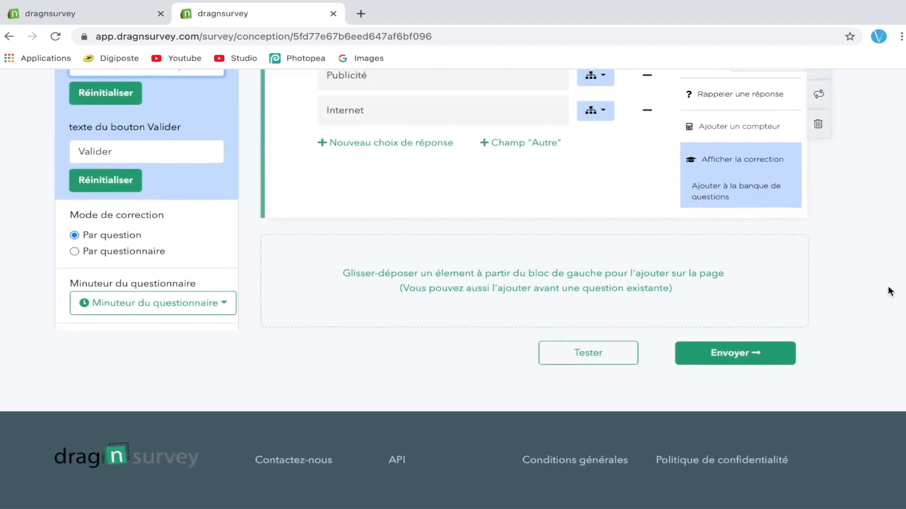
pyautogui.click(760, 365)
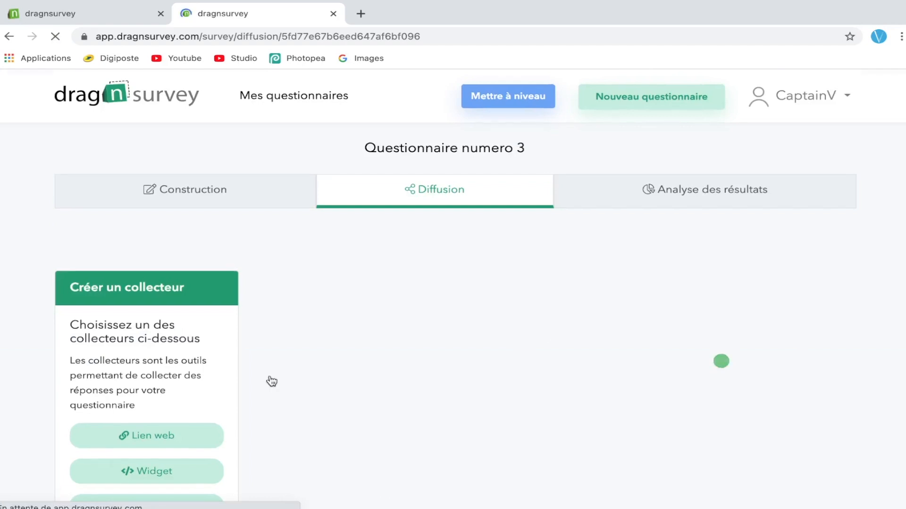
pyautogui.scroll(-3, 269, 380)
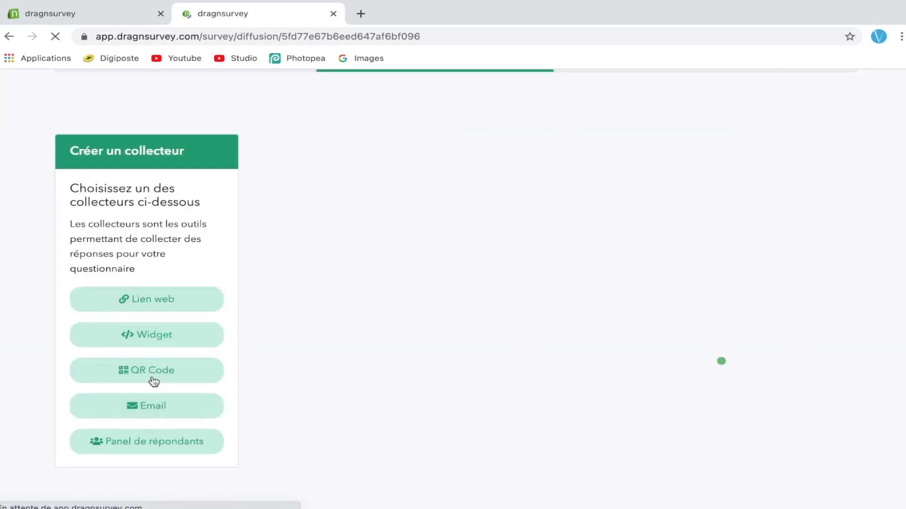
pyautogui.click(161, 298)
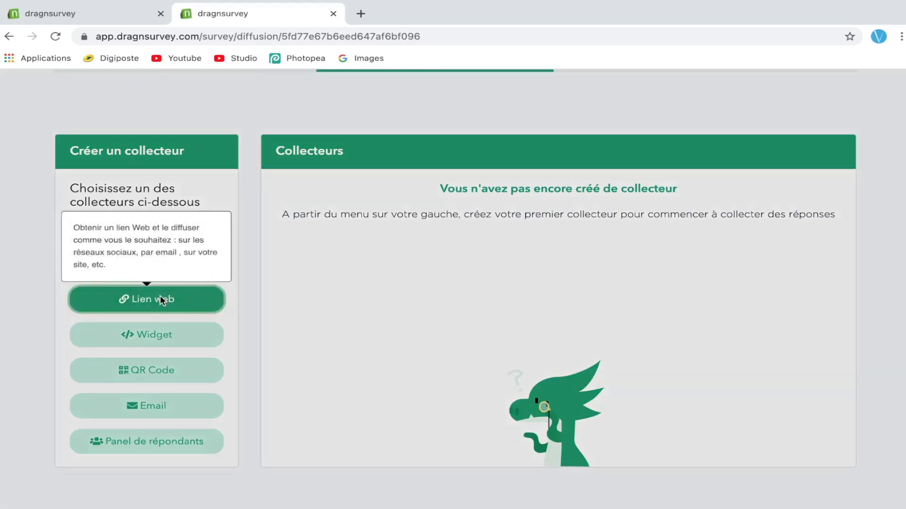
pyautogui.click(327, 189)
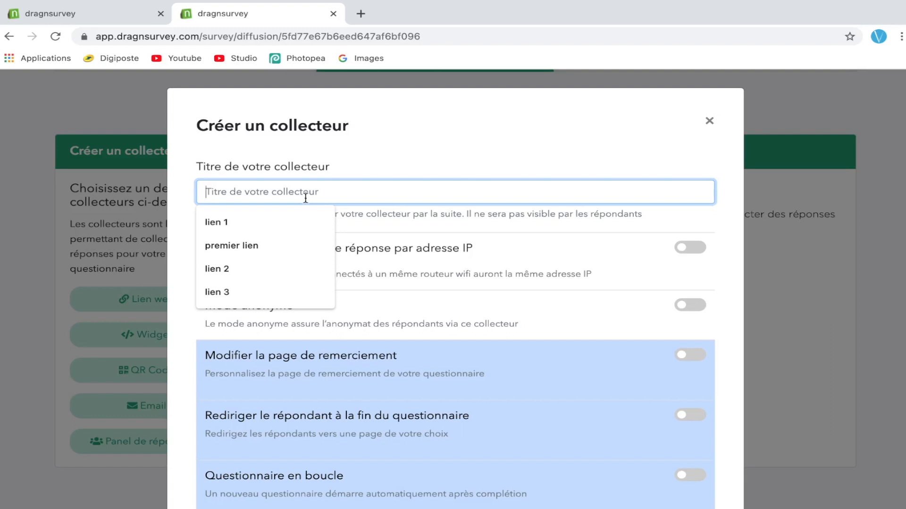
pyautogui.write('lien')
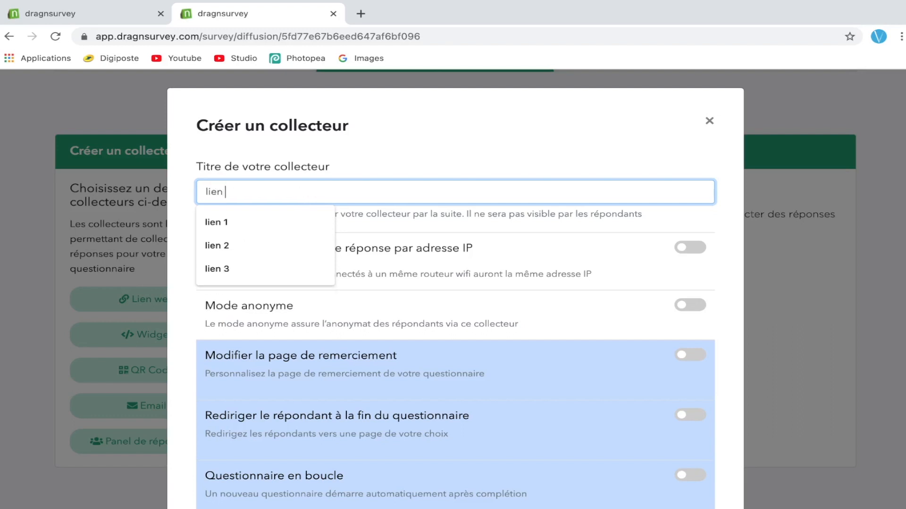
pyautogui.write(' 4')
pyautogui.scroll(-3, 381, 285)
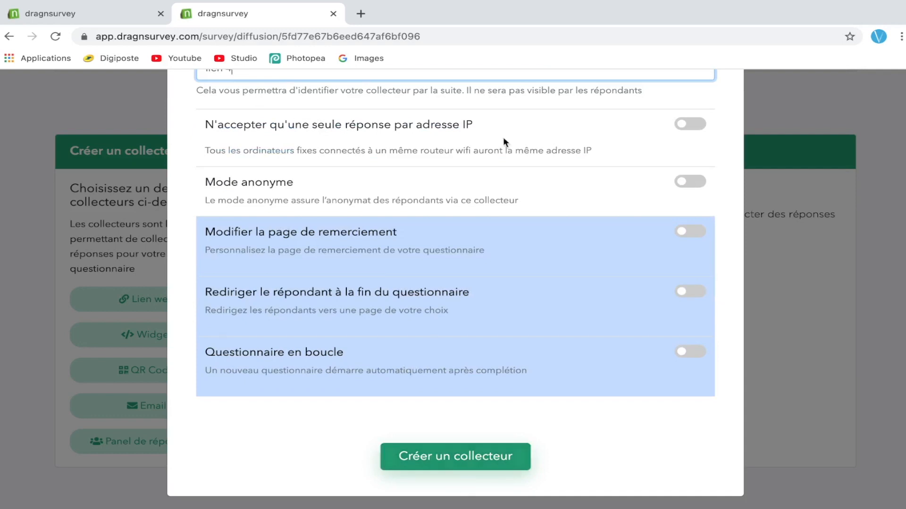
# Step: Try the one-response-per-IP-address setting, leave it off, and enable anonymous mode for the collector
pyautogui.moveTo(228, 129); pyautogui.dragTo(415, 127)
pyautogui.click(479, 120)
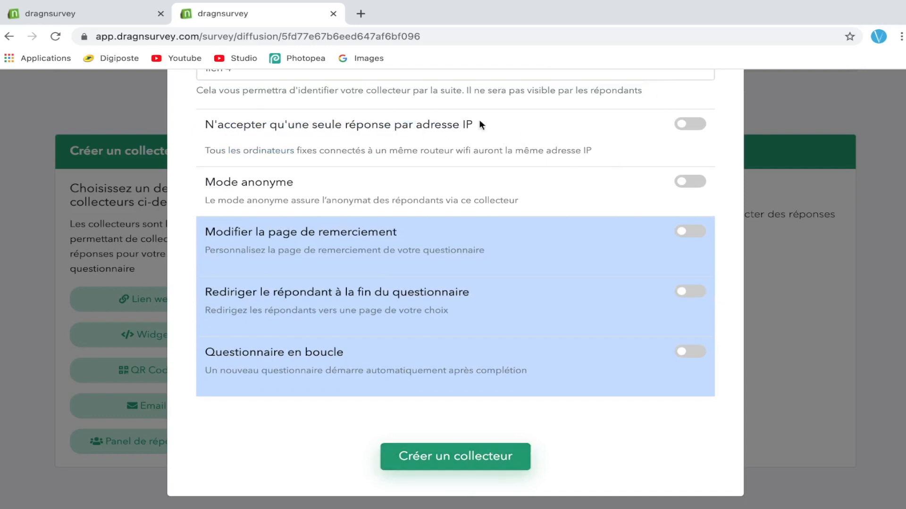
pyautogui.click(689, 126)
pyautogui.click(689, 127)
pyautogui.click(698, 183)
pyautogui.moveTo(275, 202); pyautogui.dragTo(446, 200)
pyautogui.click(446, 200)
# Step: Examine the collector's thank-you page, respondent redirection and looping questionnaire options, dismissing the account upgrade notices
pyautogui.moveTo(230, 230); pyautogui.dragTo(352, 230)
pyautogui.moveTo(225, 290); pyautogui.dragTo(560, 318)
pyautogui.click(239, 290)
pyautogui.click(564, 318)
pyautogui.click(879, 399)
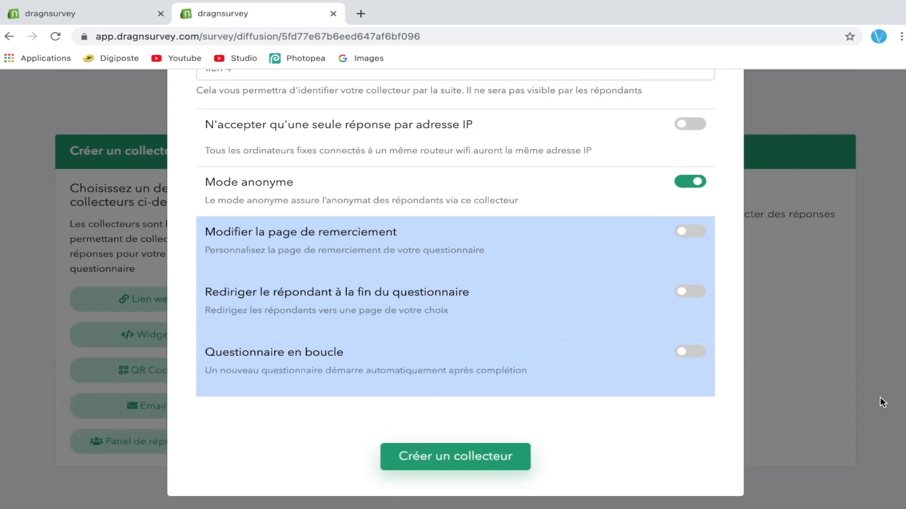
pyautogui.moveTo(245, 352); pyautogui.dragTo(205, 353)
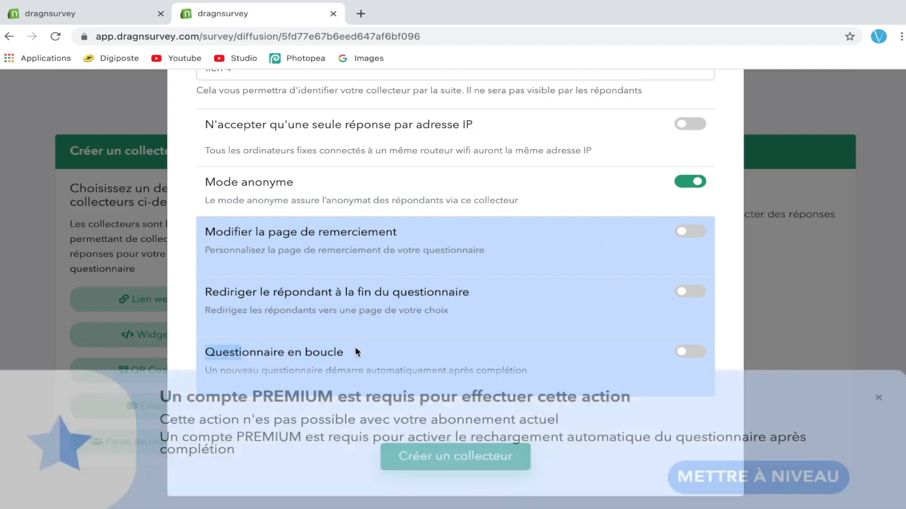
pyautogui.click(879, 399)
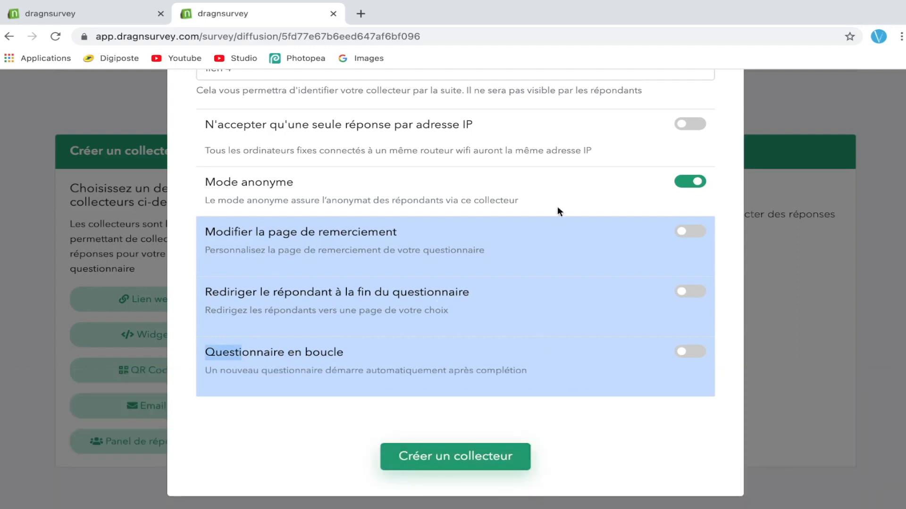
# Step: Create the web link collector and copy the survey link it provides
pyautogui.click(445, 459)
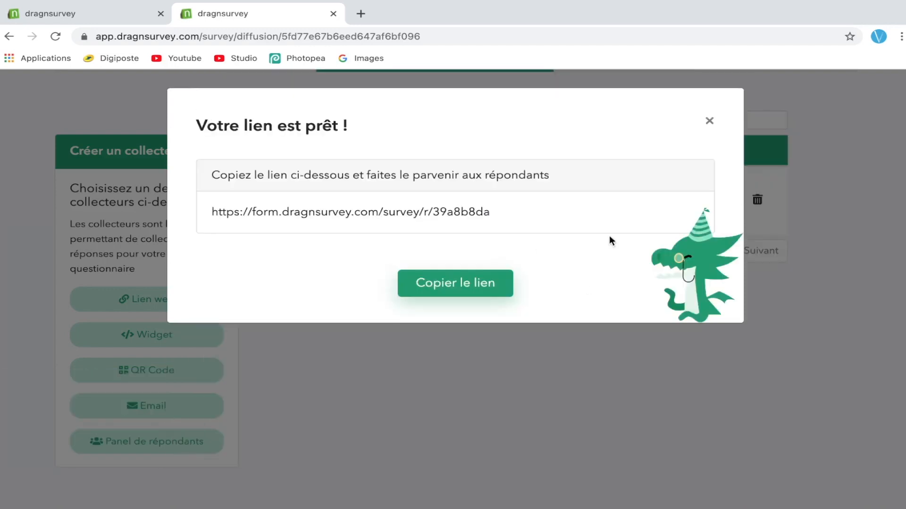
pyautogui.moveTo(491, 215); pyautogui.dragTo(525, 222)
pyautogui.hotkey('ctrl', 'c')
pyautogui.click(213, 211)
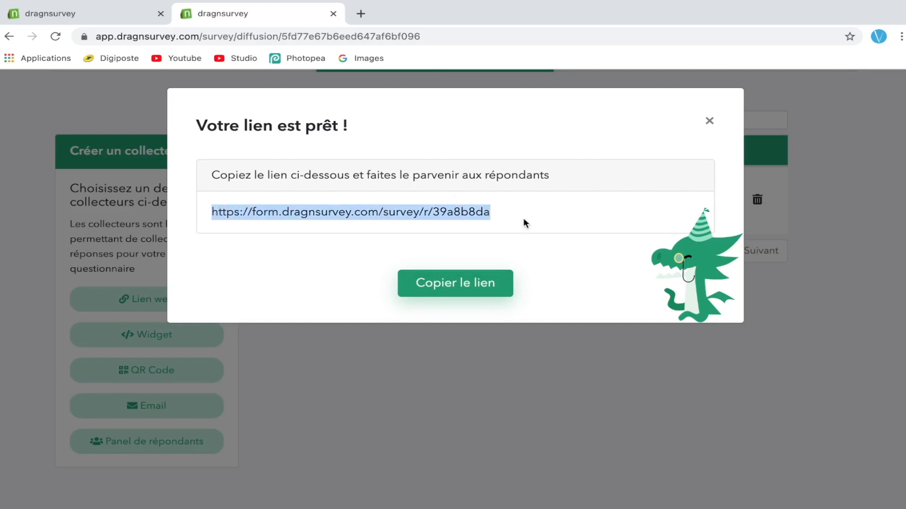
# Step: Open the copied survey link in a new browser tab
pyautogui.click(364, 14)
pyautogui.hotkey('ctrl', 'v')
pyautogui.press('Return')
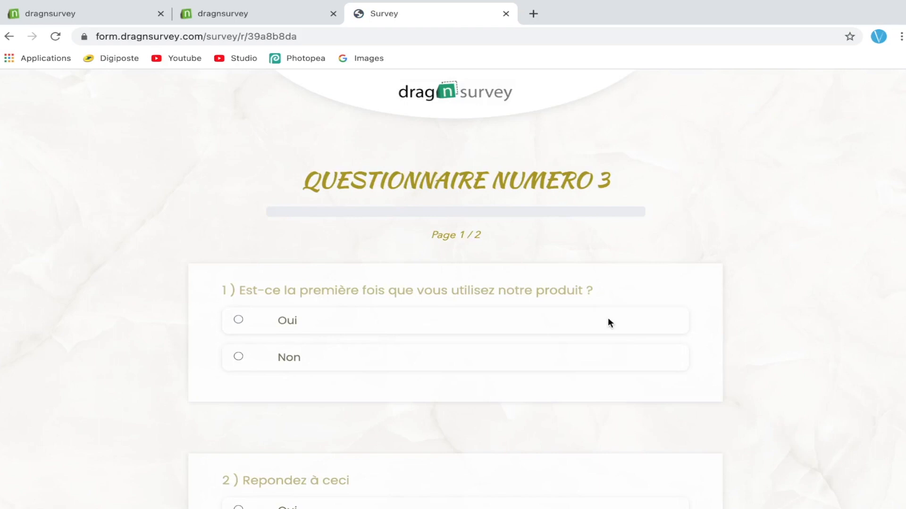
# Step: Answer the first survey page with Oui for question 1, Non for question 2 and "Très facile" for question 4, and validate it
pyautogui.scroll(-2, 463, 320)
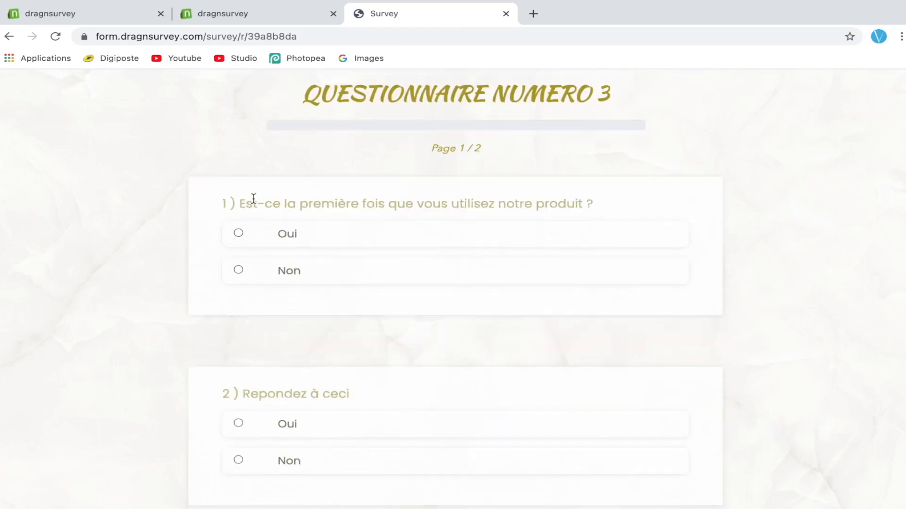
pyautogui.moveTo(257, 204); pyautogui.dragTo(568, 204)
pyautogui.click(567, 203)
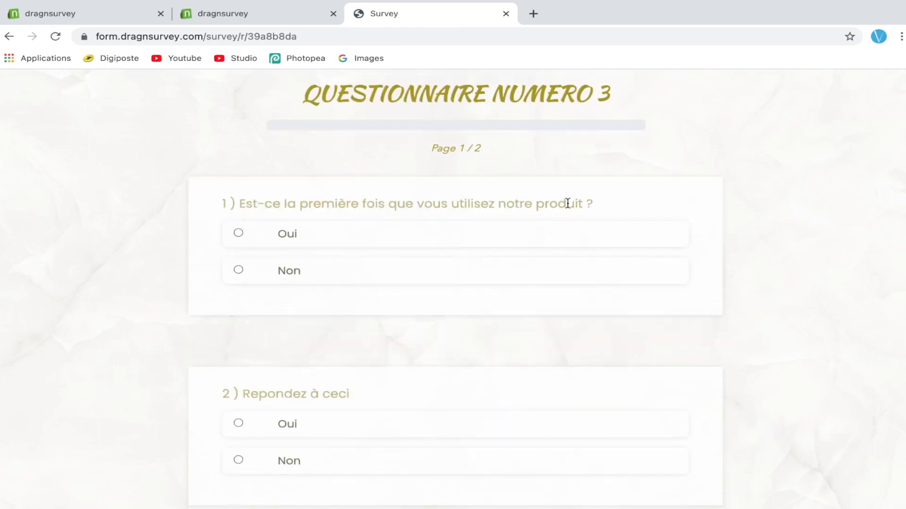
pyautogui.click(239, 233)
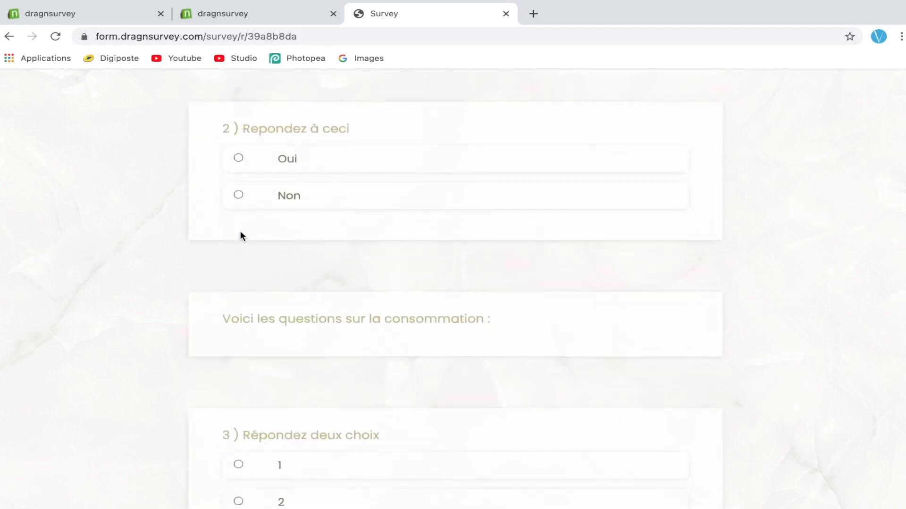
pyautogui.click(239, 198)
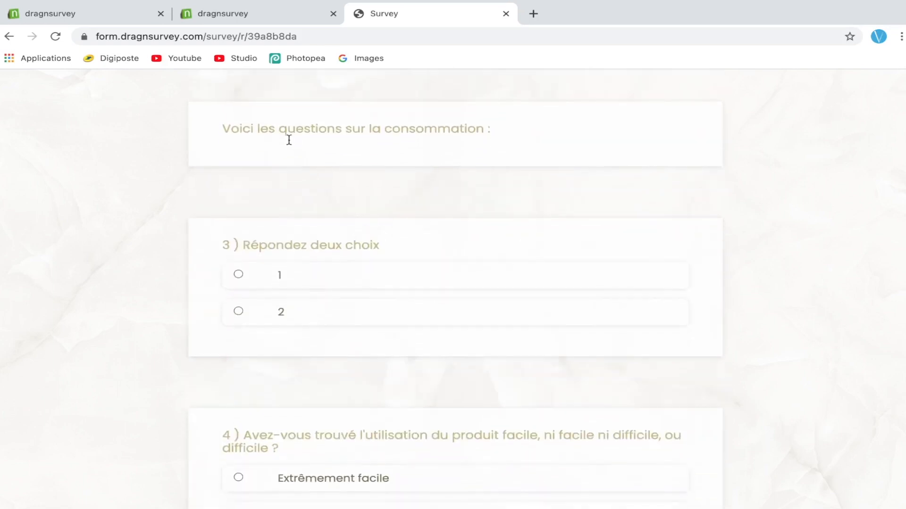
pyautogui.moveTo(303, 129); pyautogui.dragTo(399, 129)
pyautogui.click(398, 128)
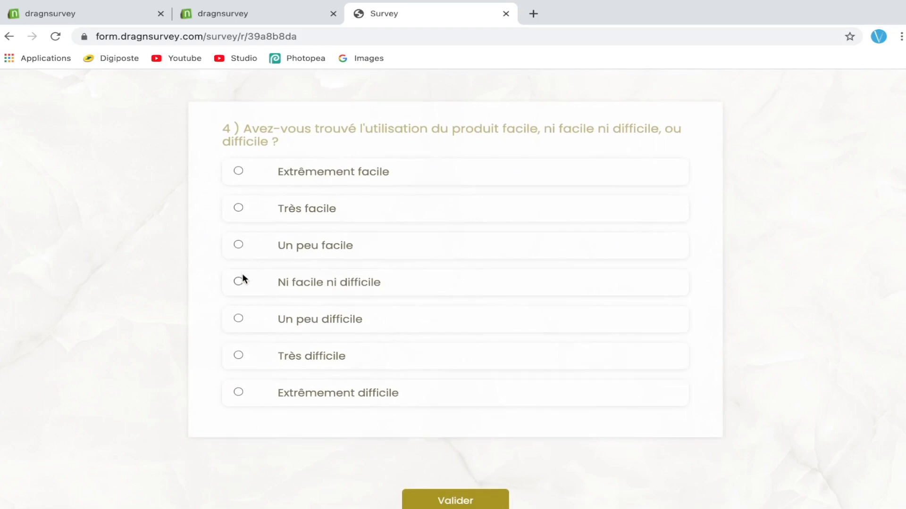
pyautogui.click(235, 210)
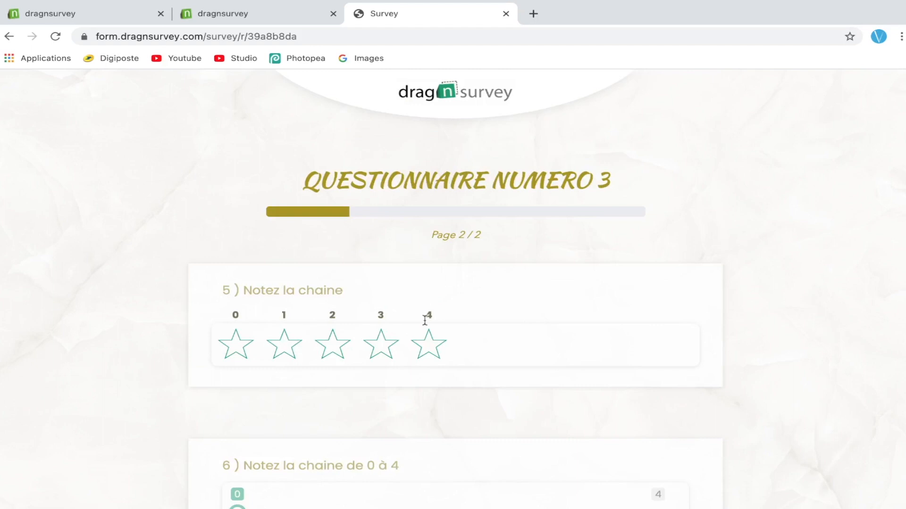
# Step: Give the channel a rating of 4 in questions 5 and 6, and answer "ok" to question 7
pyautogui.click(423, 337)
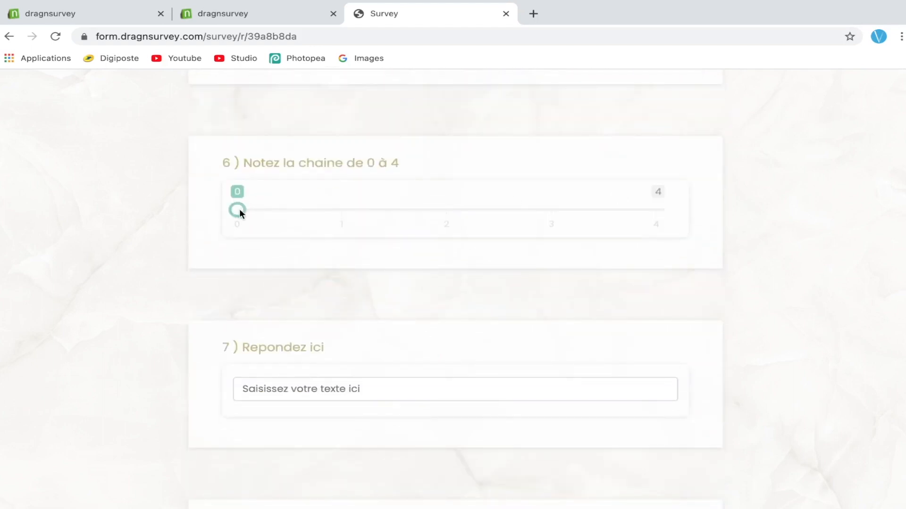
pyautogui.scroll(-1, 635, 218)
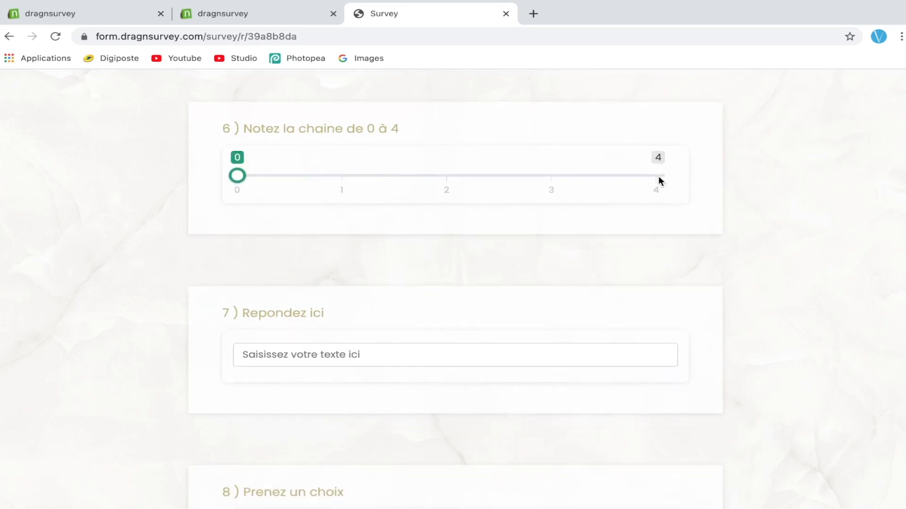
pyautogui.click(657, 175)
pyautogui.press('Tab')
pyautogui.write('ok')
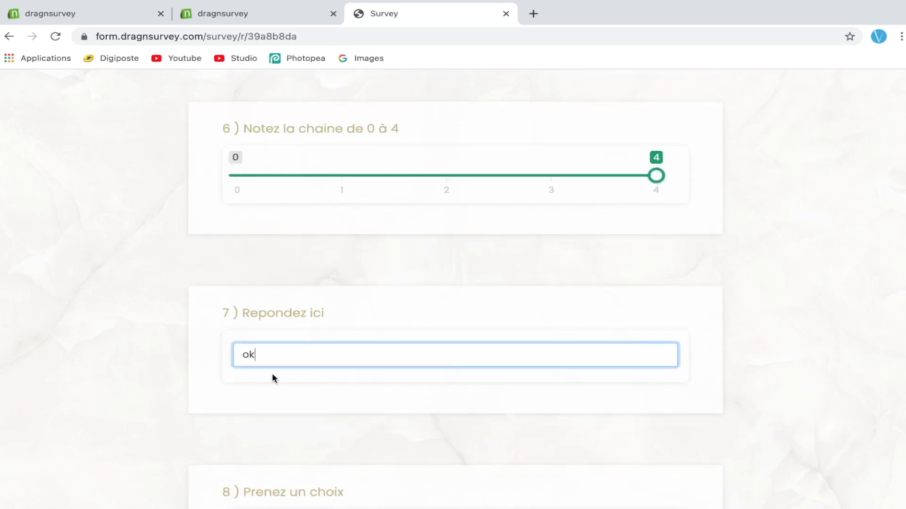
pyautogui.moveTo(263, 352); pyautogui.dragTo(195, 355)
pyautogui.write('ok')
# Step: Split the percentages in question 8 as 51 % for choice 1 and 49 % for choice 2
pyautogui.scroll(-5, 321, 403)
pyautogui.click(569, 319)
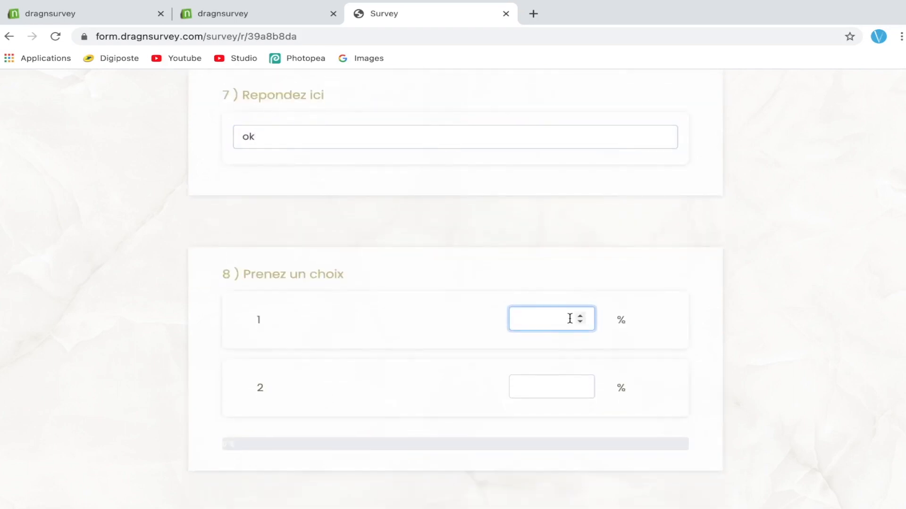
pyautogui.write('51')
pyautogui.click(534, 389)
pyautogui.write('49')
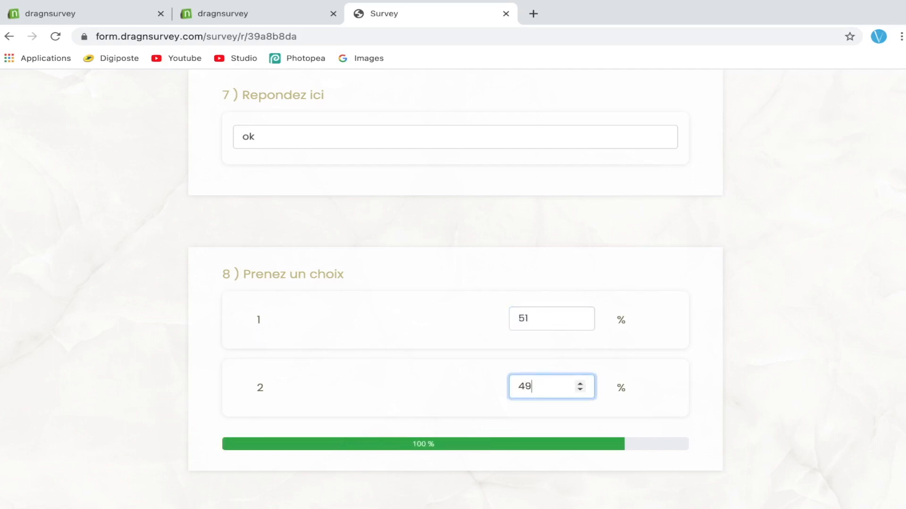
# Step: Rank item 1 in second place in question 9 and choose the "Teams Etudiant" image in question 10
pyautogui.scroll(-2, 495, 326)
pyautogui.scroll(-7, 508, 329)
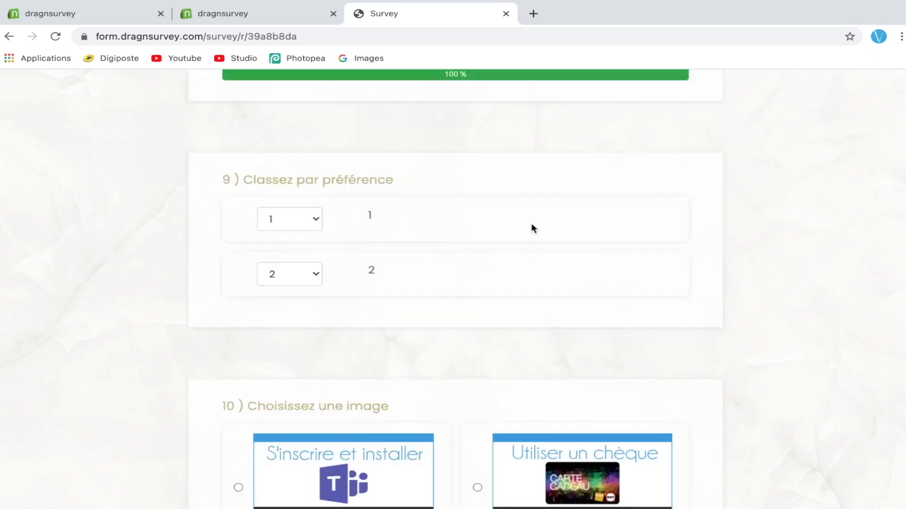
pyautogui.click(294, 168)
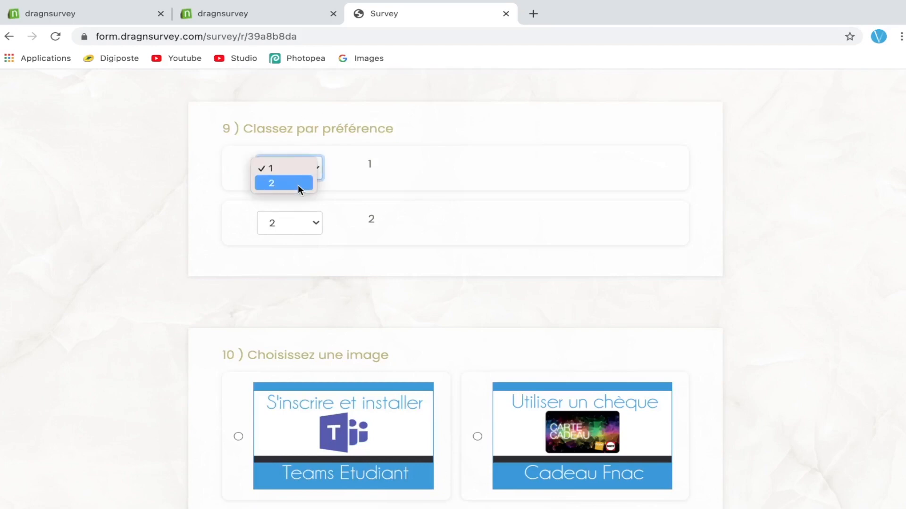
pyautogui.click(298, 185)
pyautogui.scroll(-4, 370, 358)
pyautogui.click(238, 260)
# Step: Rate the smartphone image four stars and the PDF image five stars in question 11, and choose 2 in question 12
pyautogui.scroll(-6, 431, 434)
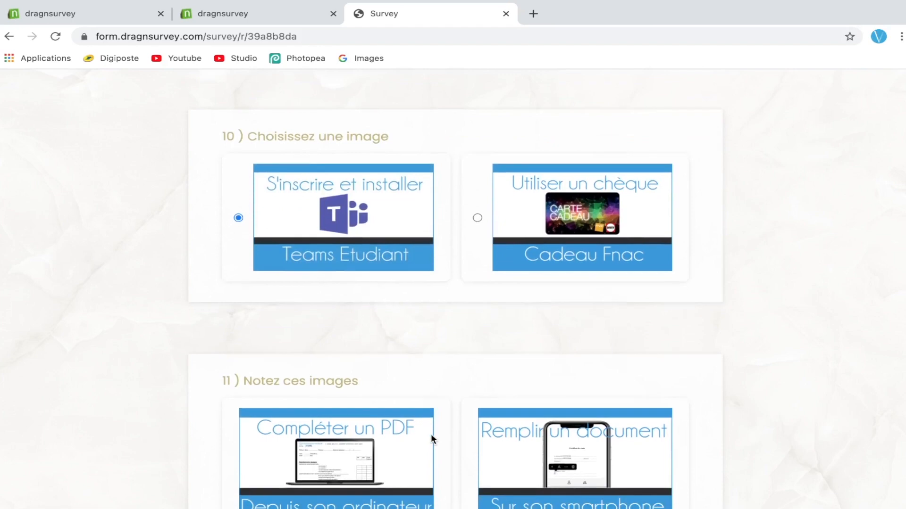
pyautogui.click(610, 315)
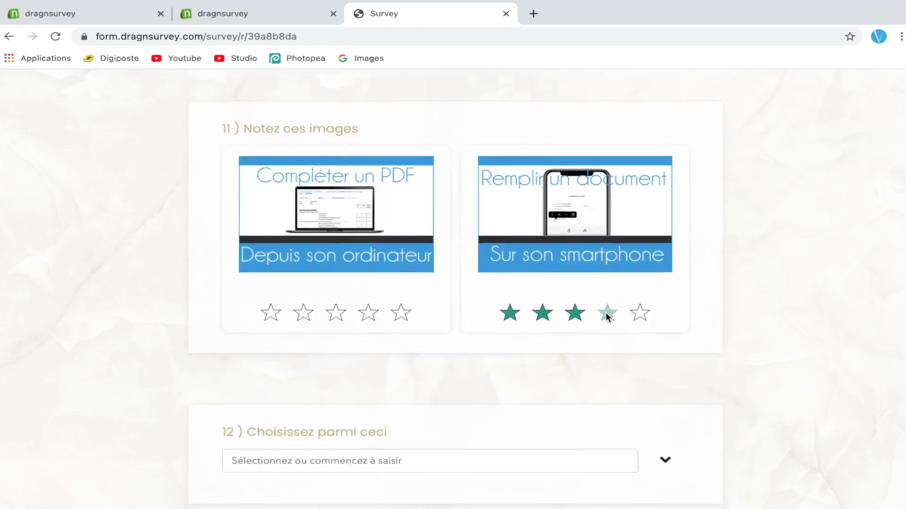
pyautogui.click(396, 315)
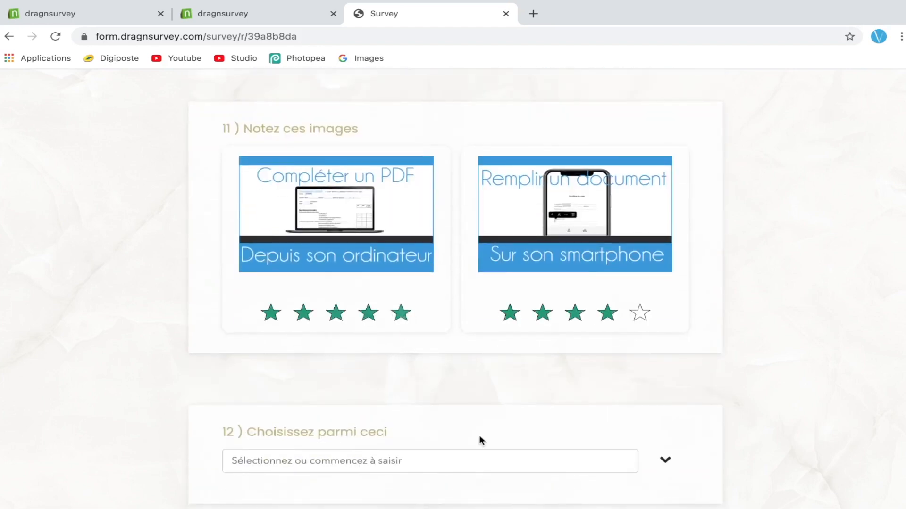
pyautogui.scroll(-2, 480, 439)
pyautogui.click(358, 387)
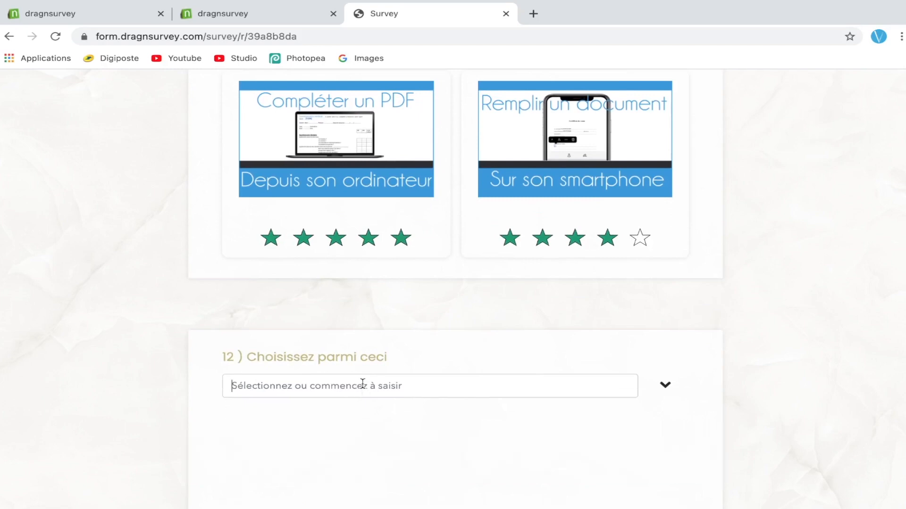
pyautogui.scroll(-5, 361, 383)
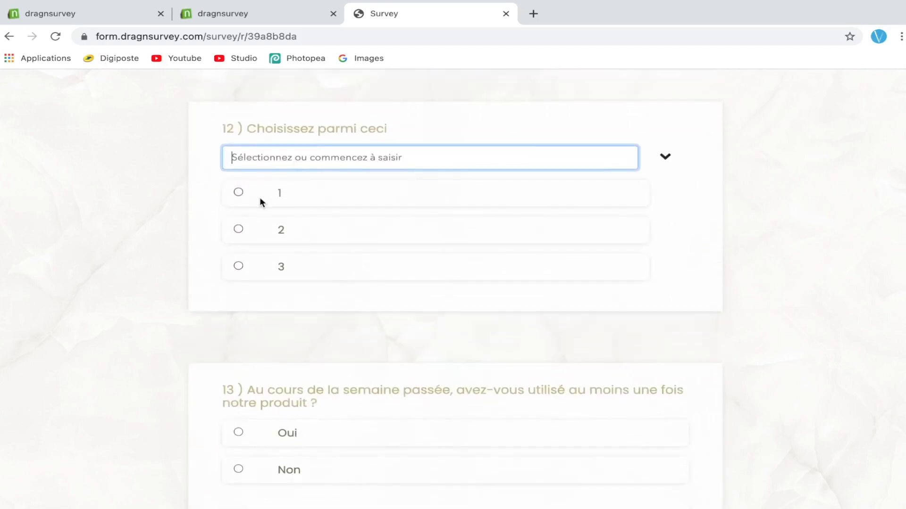
pyautogui.click(239, 229)
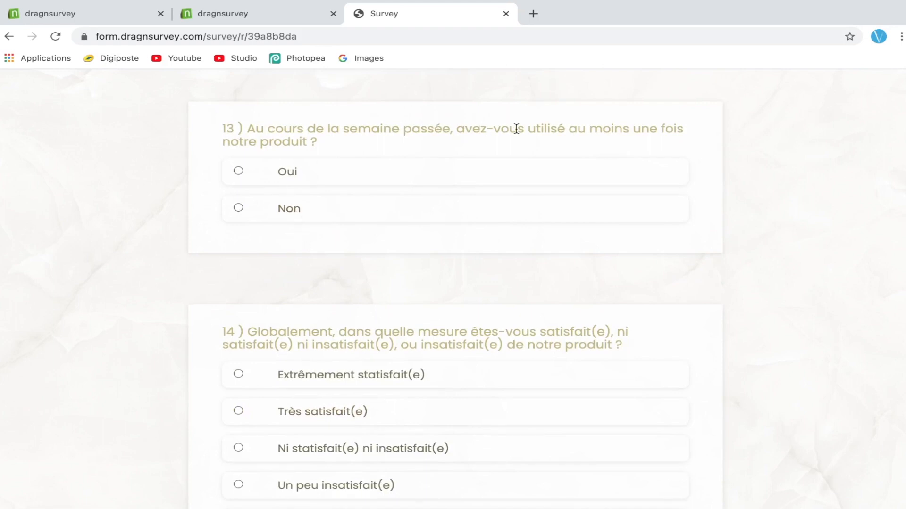
# Step: Answer Oui to question 13 and "Très satisfait(e)" to question 14
pyautogui.moveTo(527, 128); pyautogui.dragTo(653, 138)
pyautogui.click(514, 143)
pyautogui.click(281, 172)
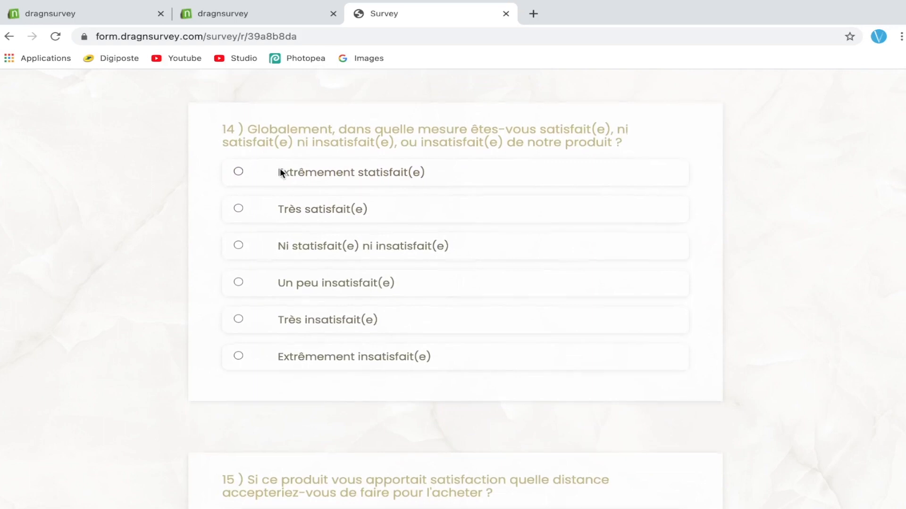
pyautogui.click(239, 208)
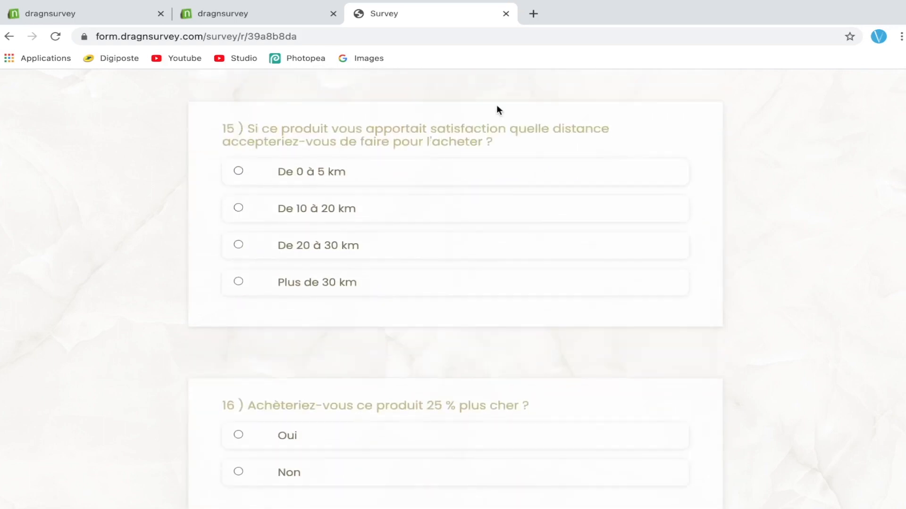
# Step: Answer "De 0 à 5 km" to question 15 and Non to question 16
pyautogui.moveTo(506, 131); pyautogui.dragTo(609, 132)
pyautogui.moveTo(355, 143); pyautogui.dragTo(592, 150)
pyautogui.click(593, 149)
pyautogui.click(241, 168)
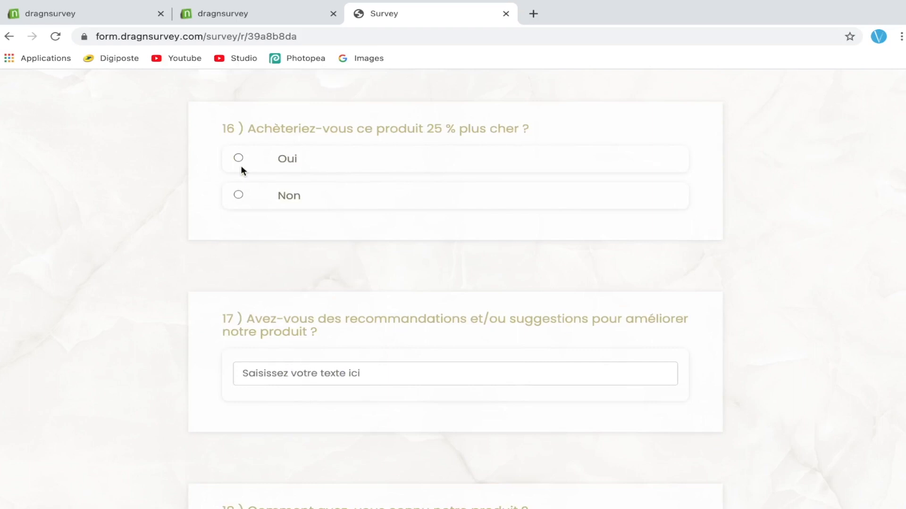
pyautogui.click(240, 195)
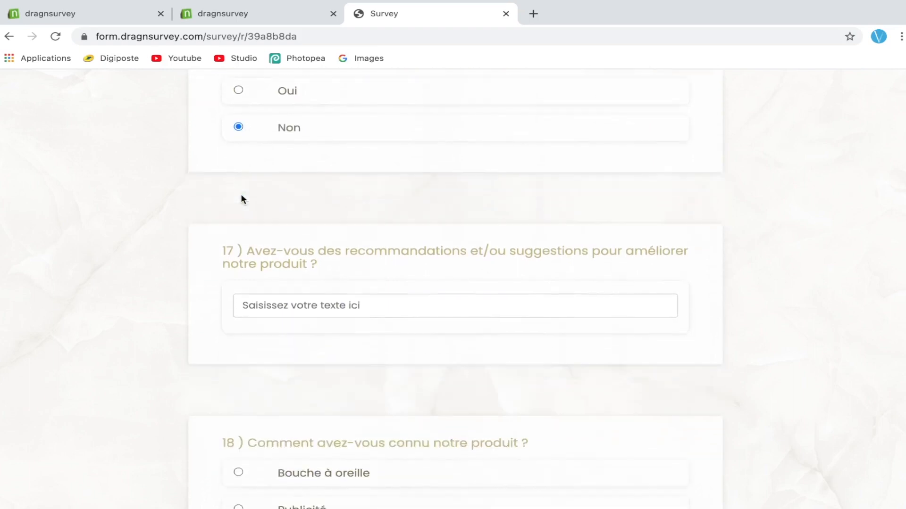
# Step: Answer "oui" to question 17 and Publicité to question 18, and submit the survey
pyautogui.click(281, 191)
pyautogui.write('o')
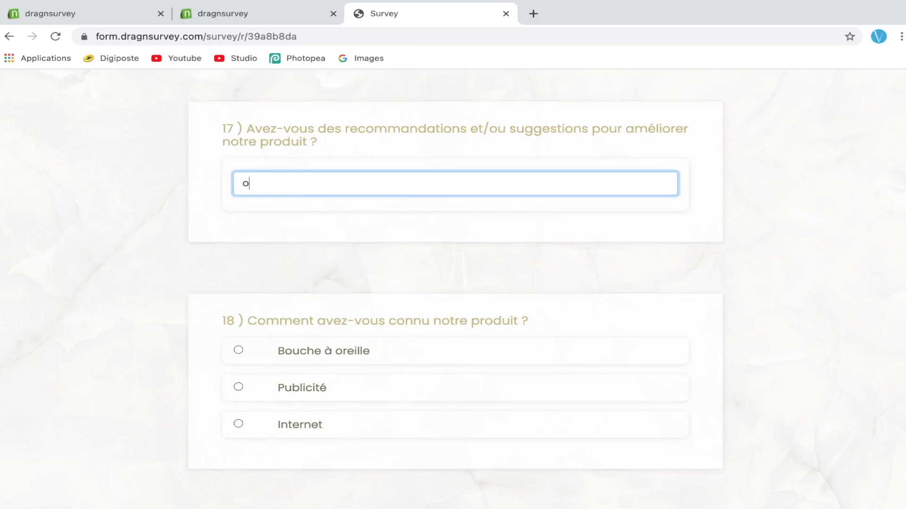
pyautogui.write('ui')
pyautogui.moveTo(267, 321); pyautogui.dragTo(472, 323)
pyautogui.click(245, 387)
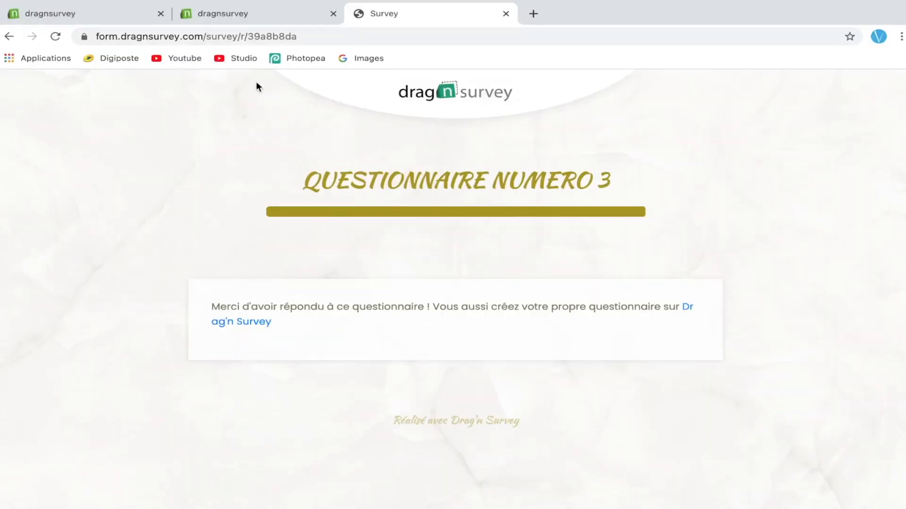
# Step: Return to the questionnaire's distribution page, dismiss the ready link notice and open the results analysis
pyautogui.click(269, 18)
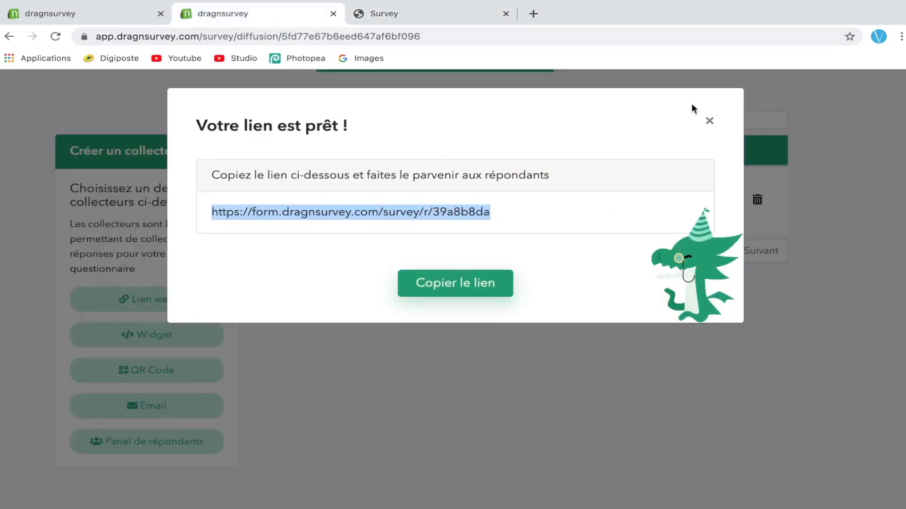
pyautogui.click(709, 122)
pyautogui.scroll(3, 259, 207)
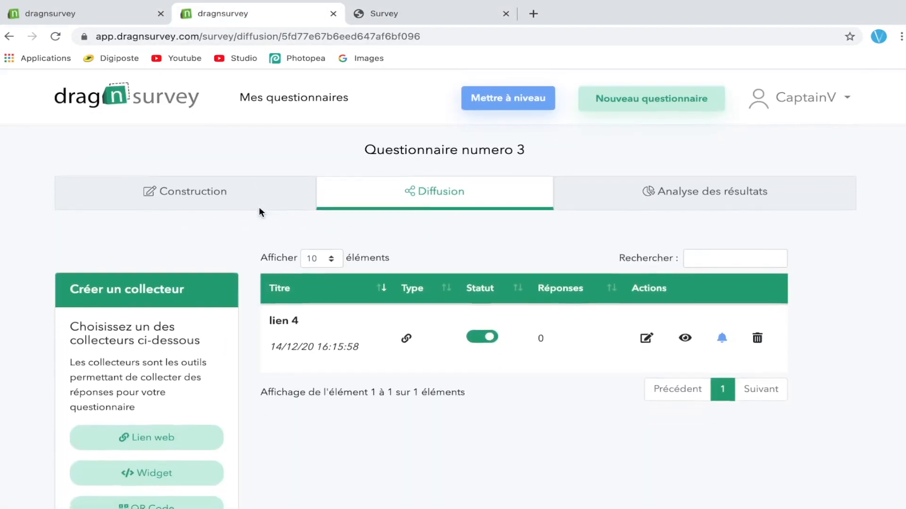
pyautogui.click(653, 193)
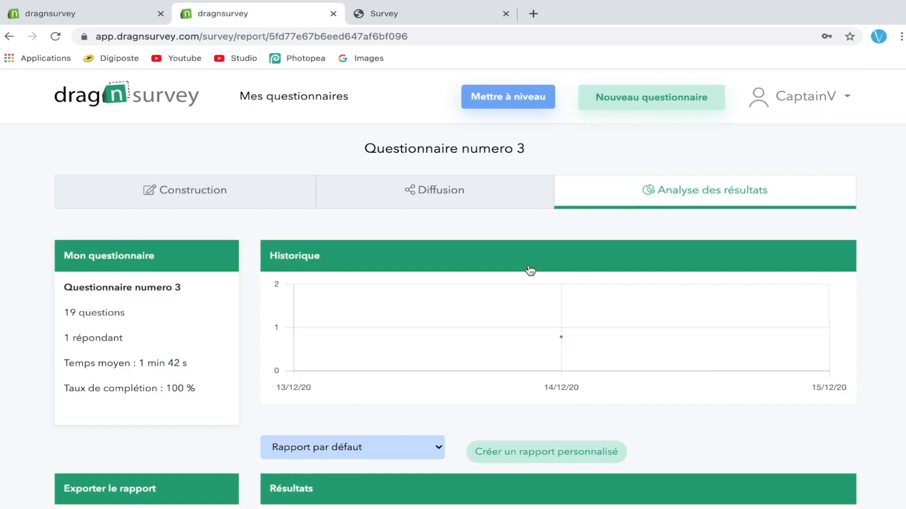
# Step: Examine the default report's export and filter options, and the chart and answer table for question 1
pyautogui.scroll(-6, 319, 352)
pyautogui.scroll(-7, 319, 352)
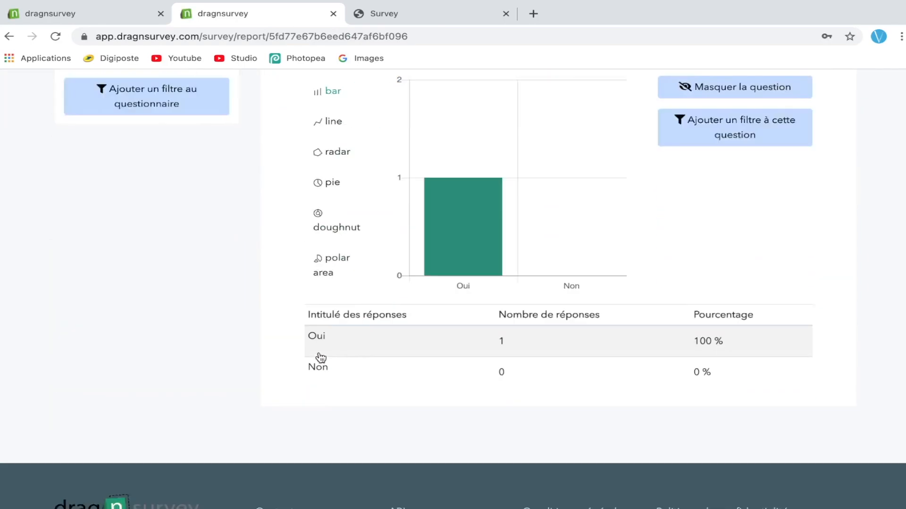
pyautogui.scroll(15, 320, 354)
pyautogui.scroll(-6, 319, 353)
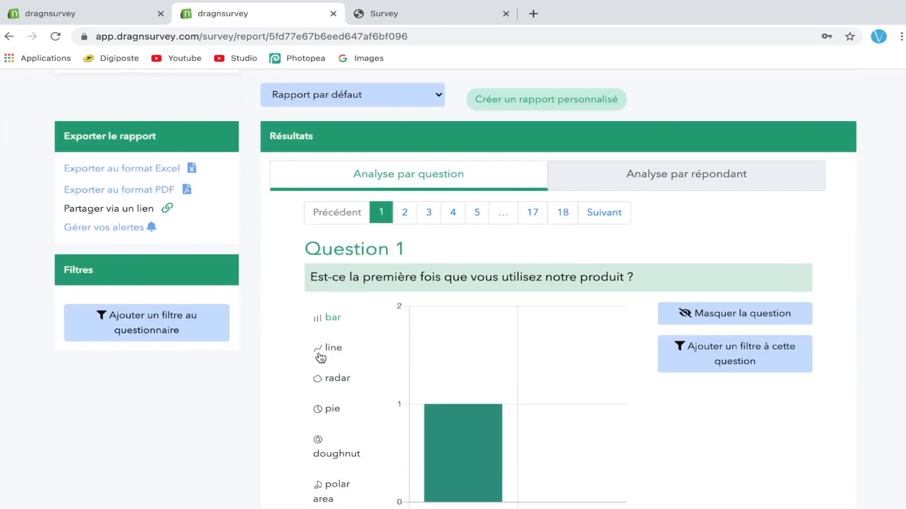
pyautogui.scroll(-1, 321, 357)
pyautogui.scroll(-5, 621, 231)
pyautogui.scroll(5, 620, 231)
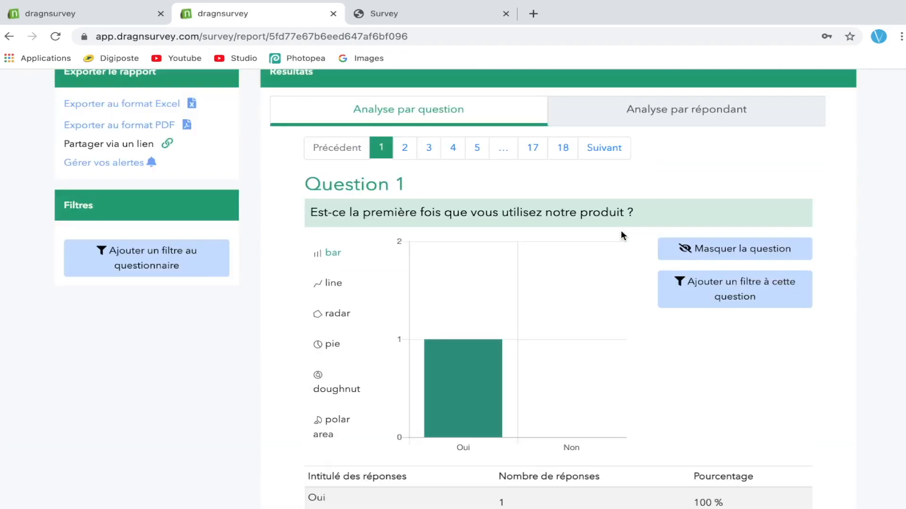
# Step: Switch the results to the analysis by respondent and examine the respondent's collector, response date, time spent and answers
pyautogui.click(665, 156)
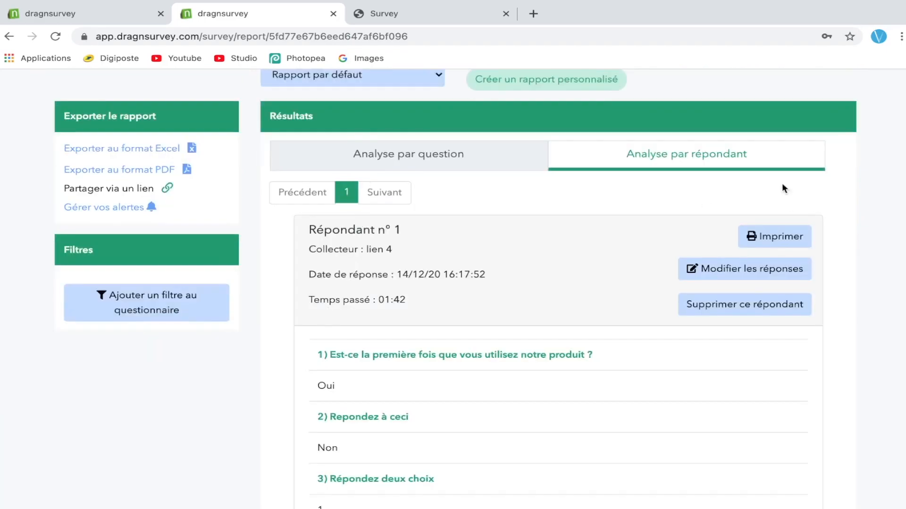
pyautogui.scroll(-1, 427, 281)
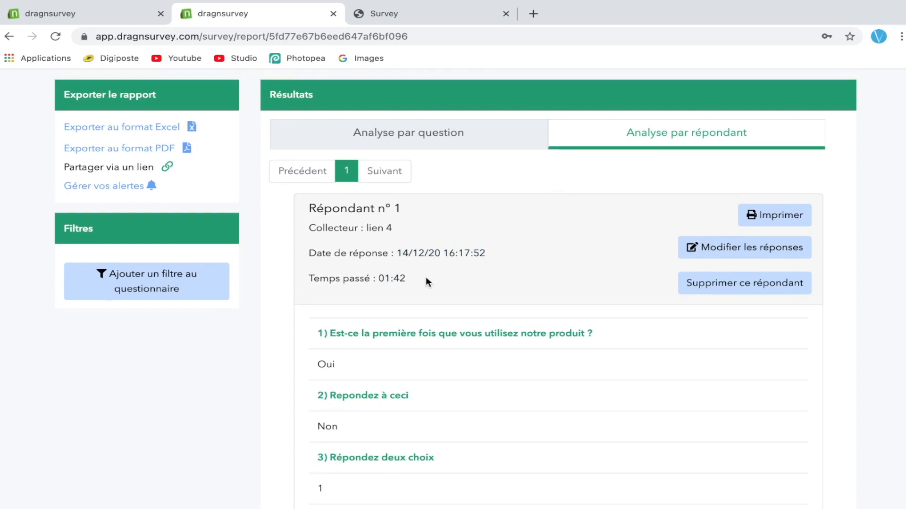
pyautogui.moveTo(362, 222); pyautogui.dragTo(457, 250)
pyautogui.click(430, 241)
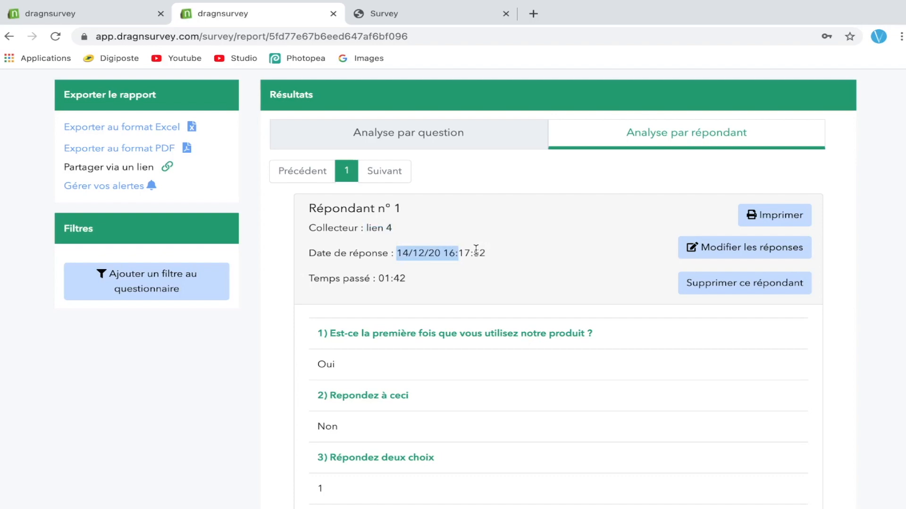
pyautogui.moveTo(385, 281); pyautogui.dragTo(499, 276)
pyautogui.click(499, 276)
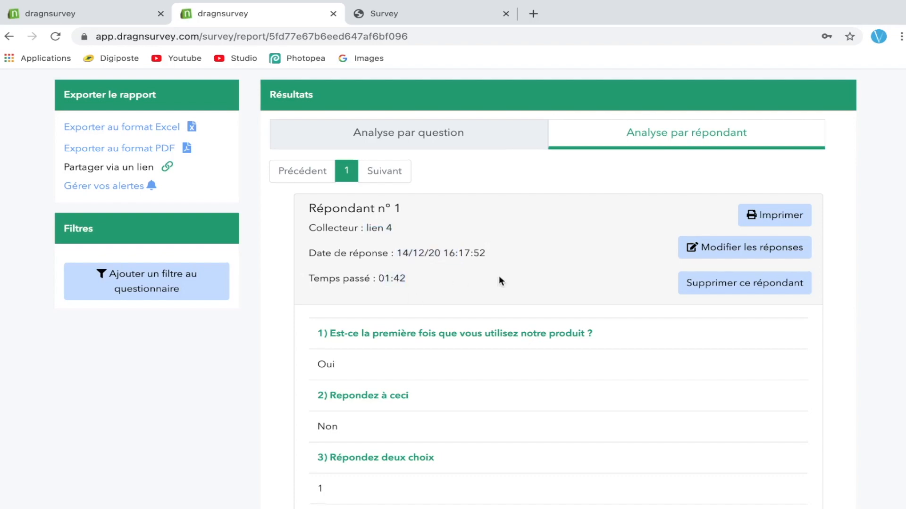
pyautogui.scroll(-20, 499, 275)
pyautogui.scroll(20, 499, 278)
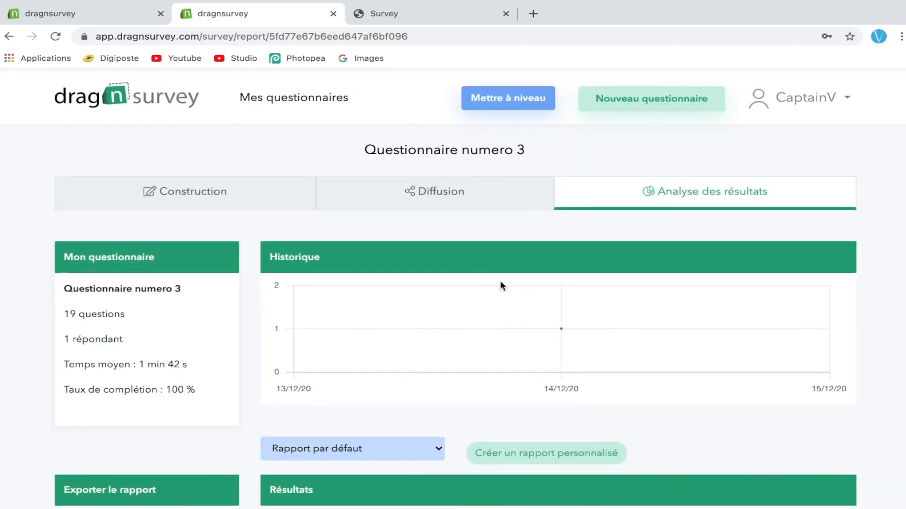
pyautogui.scroll(-7, 500, 281)
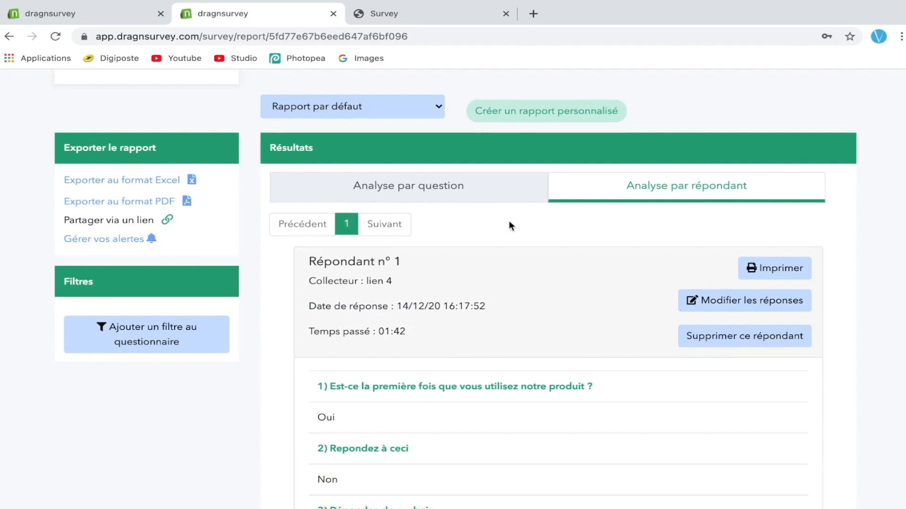
# Step: Switch back to the analysis by question and review the results of questions 1 and 2
pyautogui.click(409, 186)
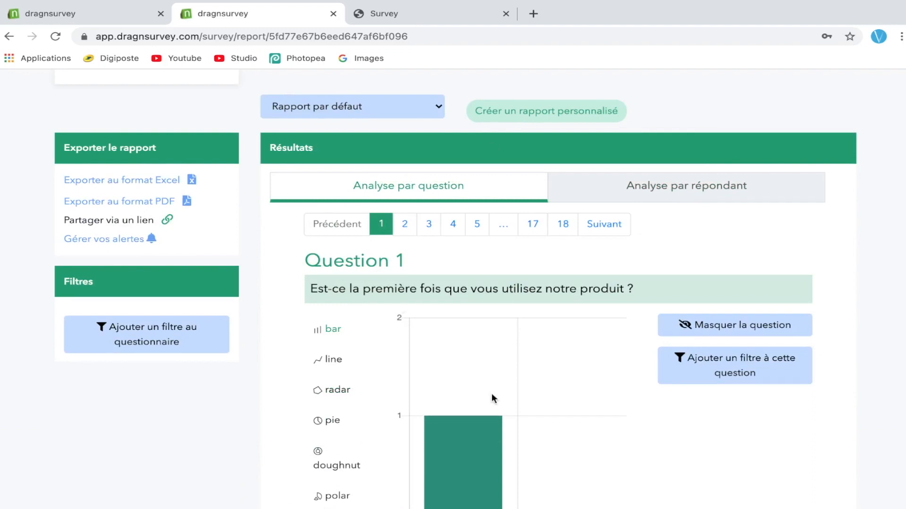
pyautogui.scroll(-5, 491, 396)
pyautogui.scroll(3, 491, 396)
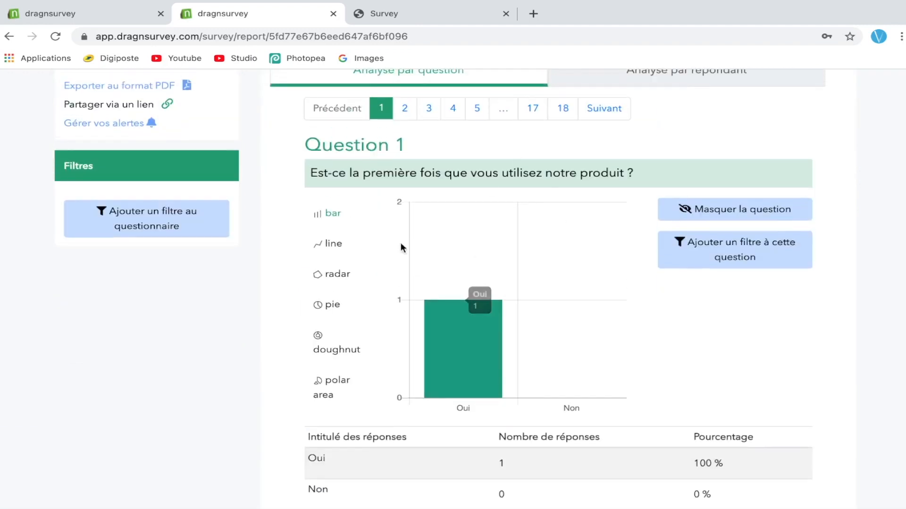
pyautogui.scroll(1, 441, 226)
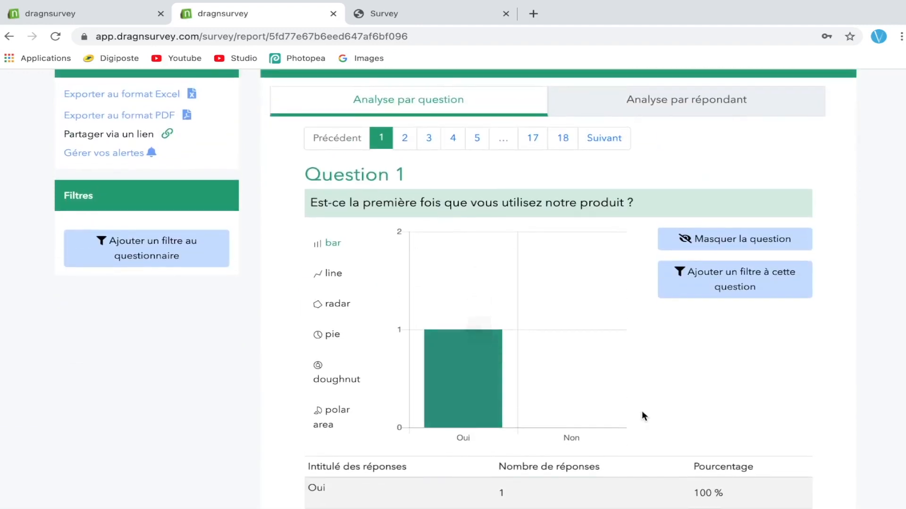
pyautogui.click(405, 142)
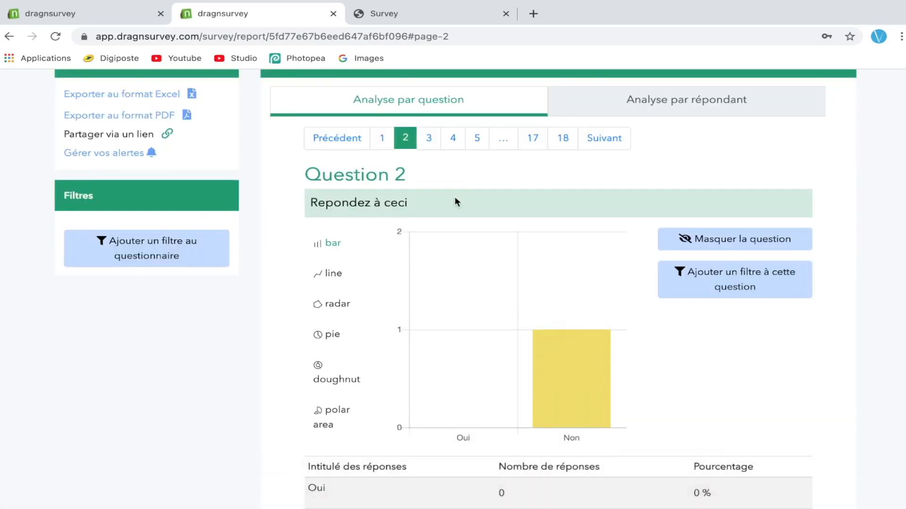
# Step: Preview question 2's results as line, radar, pie and doughnut charts, and return the display to the bar chart
pyautogui.click(332, 275)
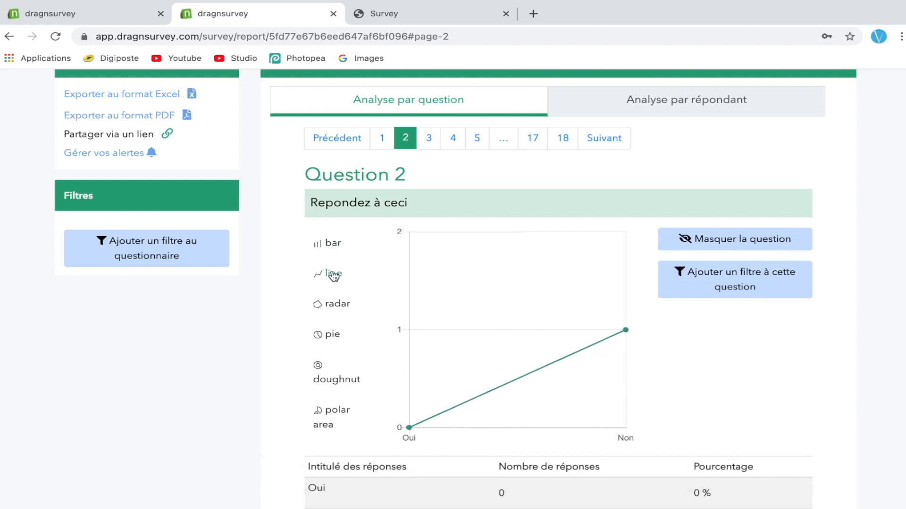
pyautogui.click(333, 307)
pyautogui.click(332, 348)
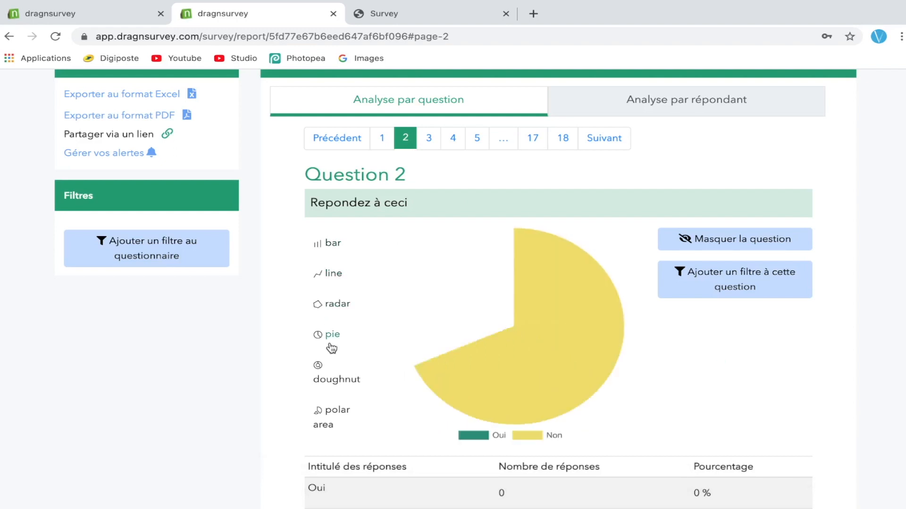
pyautogui.click(348, 375)
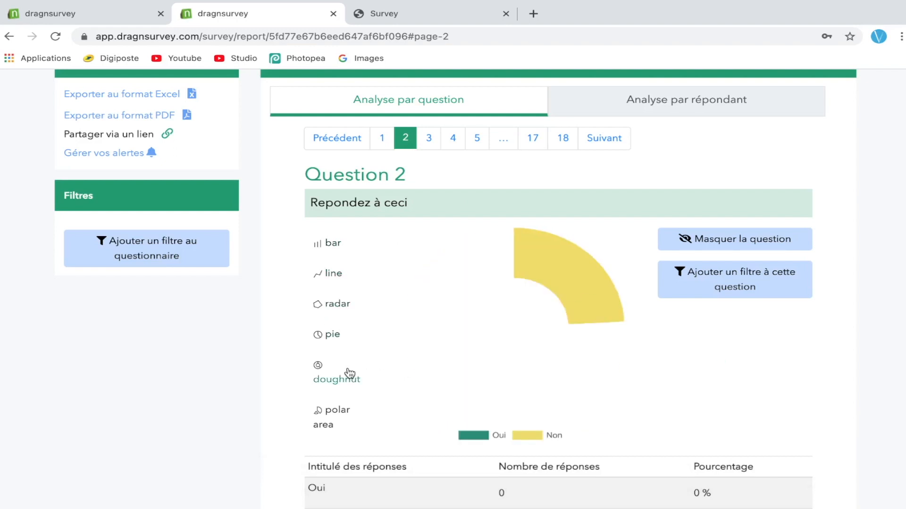
pyautogui.click(333, 244)
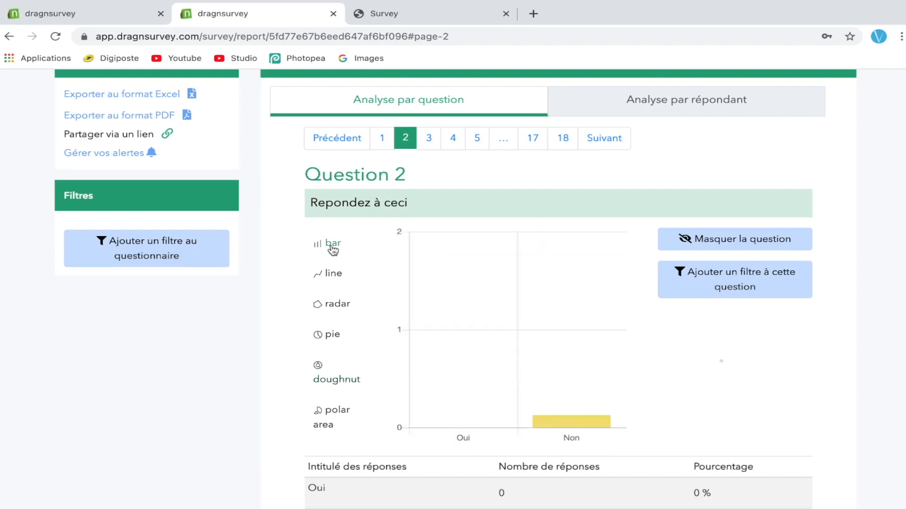
# Step: Open the results of question 4 and examine its bar chart and the table of response counts and percentages
pyautogui.click(456, 140)
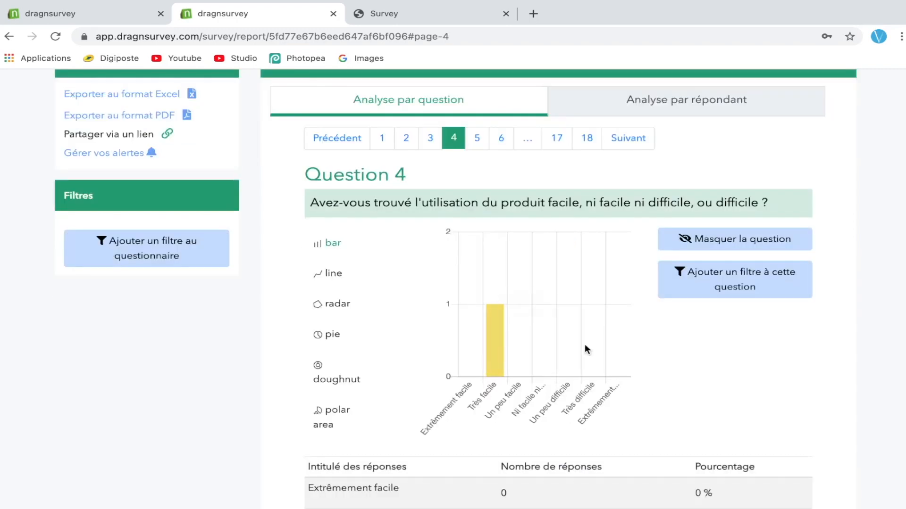
pyautogui.scroll(-5, 584, 350)
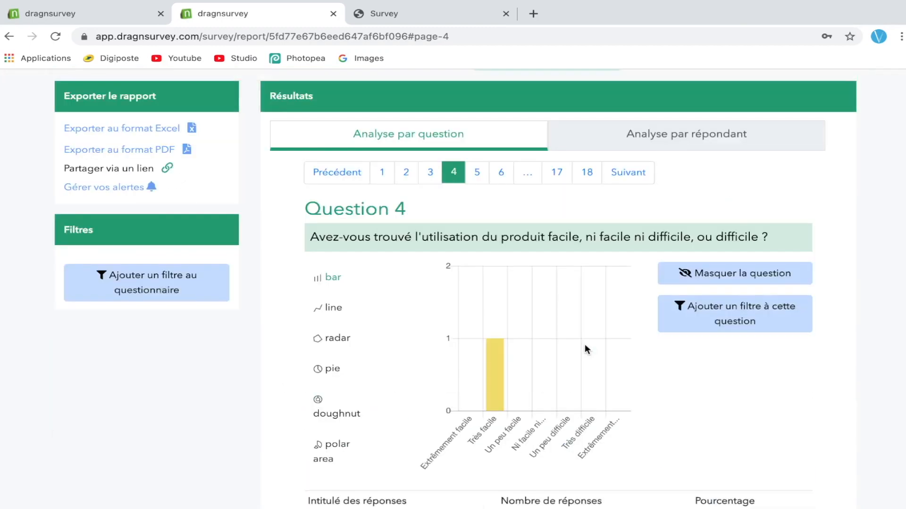
pyautogui.scroll(-5, 687, 300)
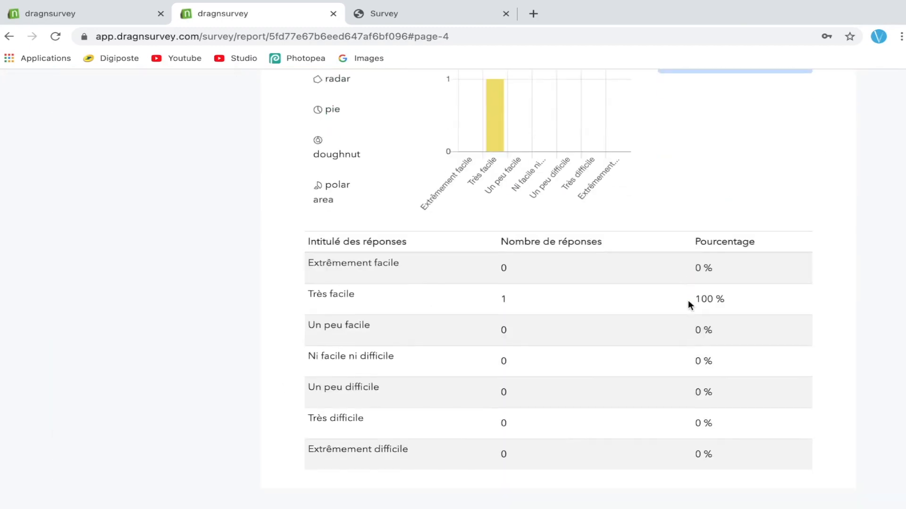
pyautogui.scroll(5, 688, 300)
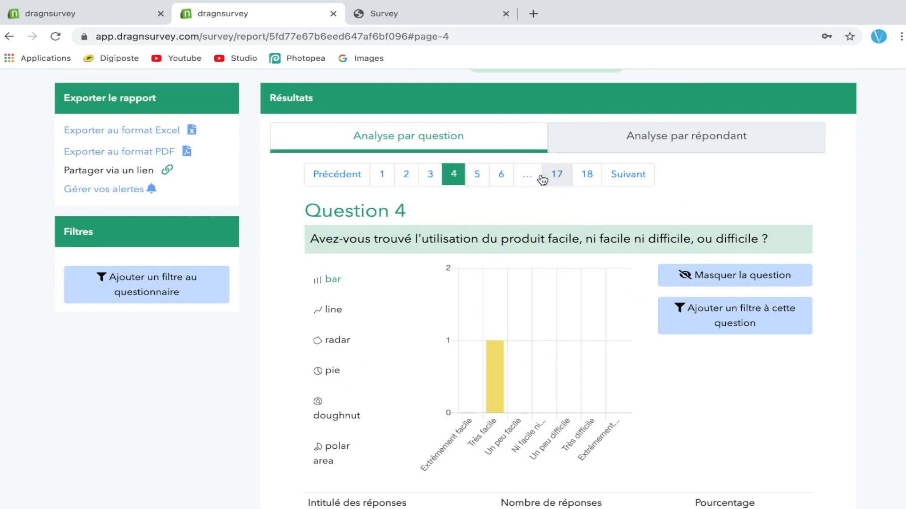
# Step: View the text responses to question 17 and switch the results to the analysis by respondent
pyautogui.click(496, 175)
pyautogui.click(605, 174)
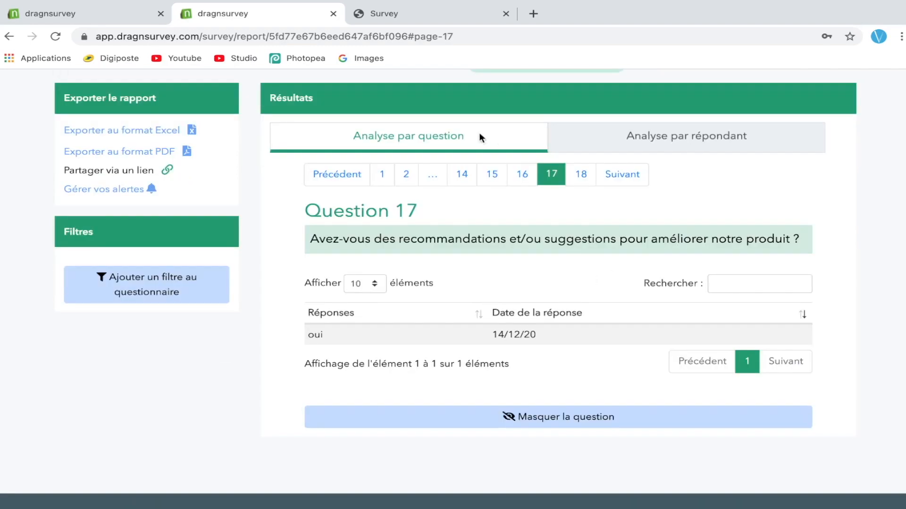
pyautogui.click(693, 132)
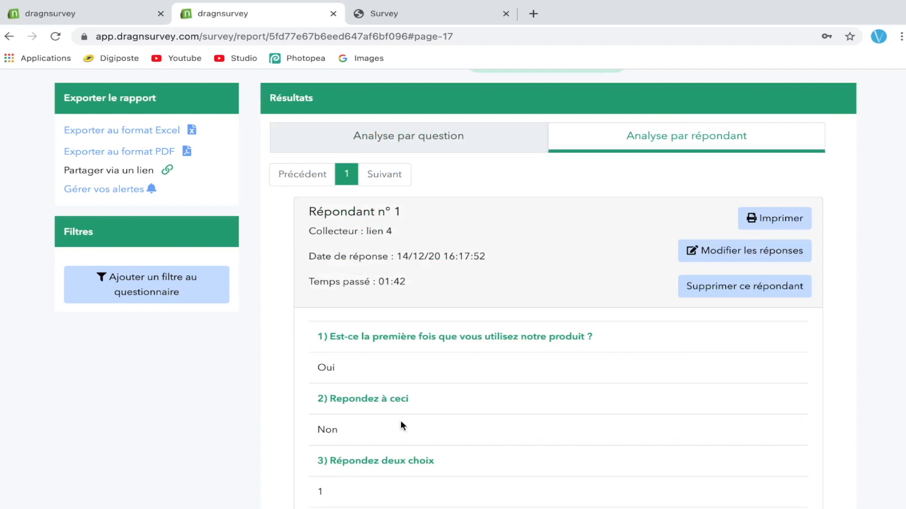